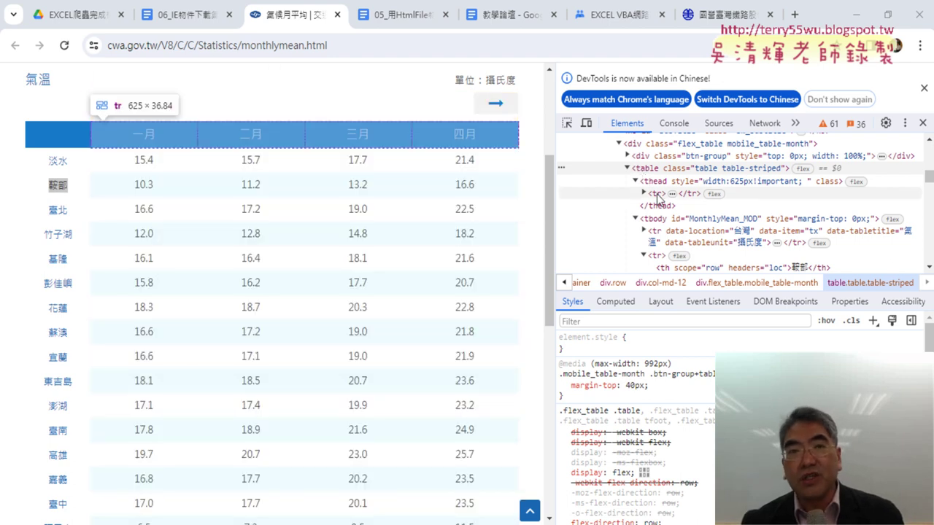
Step: Expand the thead > tr node in Elements to list the th cells loc and m0–m4
left_click(644, 194)
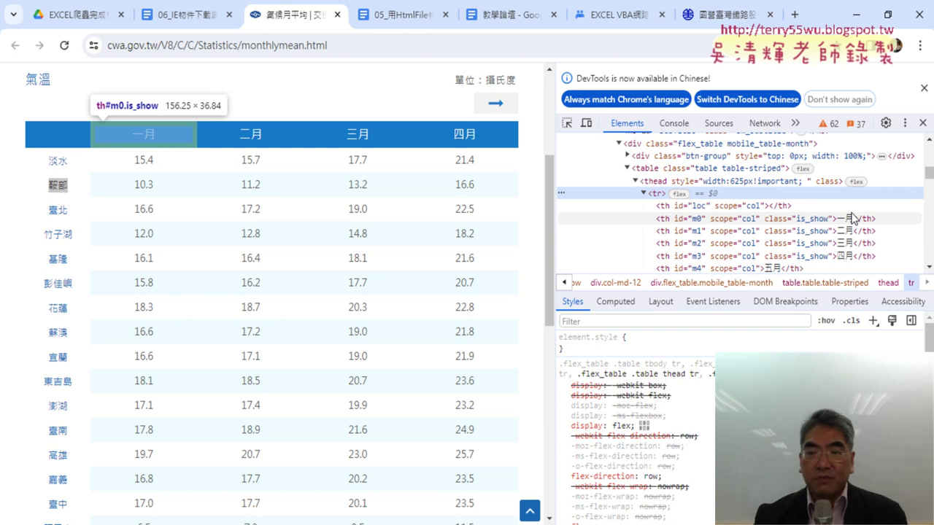
left_click(644, 194)
left_click(643, 194)
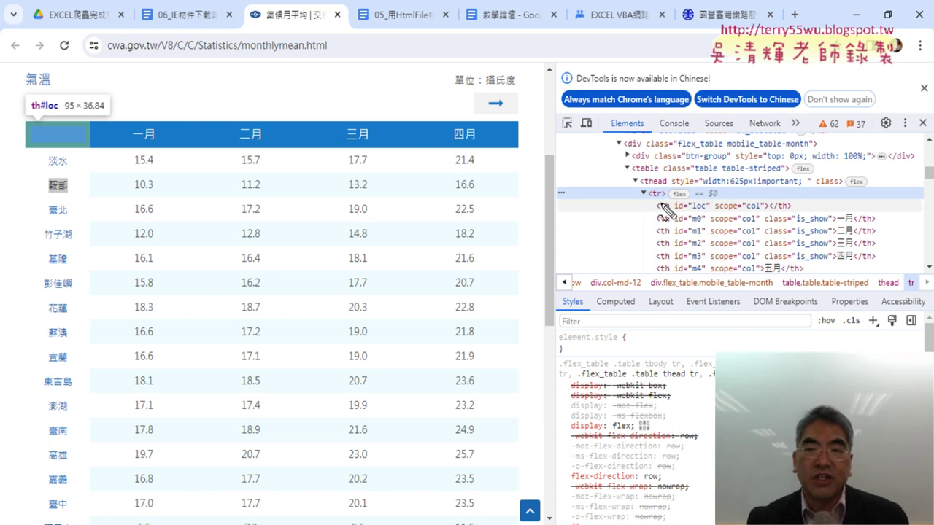
Step: Annotate the table header as row 1 and the first data row as 2, then clear the marks
left_click_drag(9, 156, 285, 157)
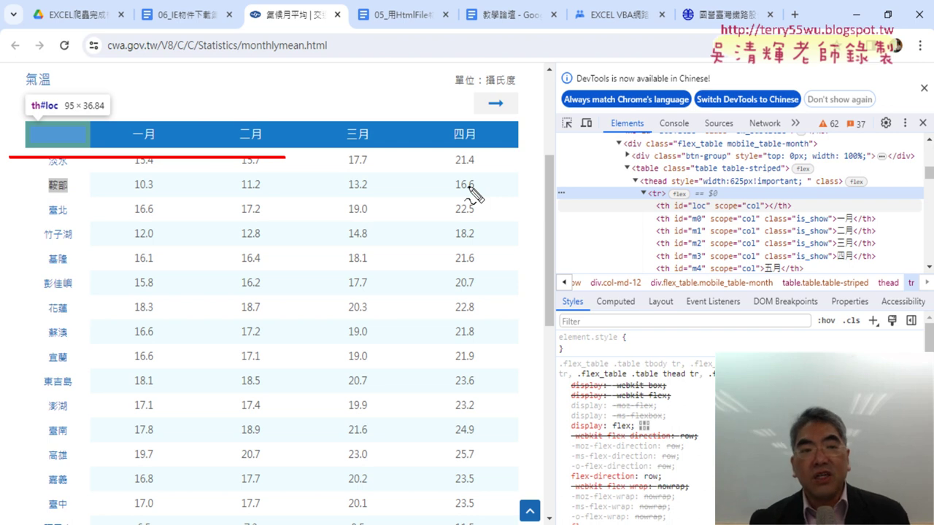
left_click_drag(9, 111, 9, 138)
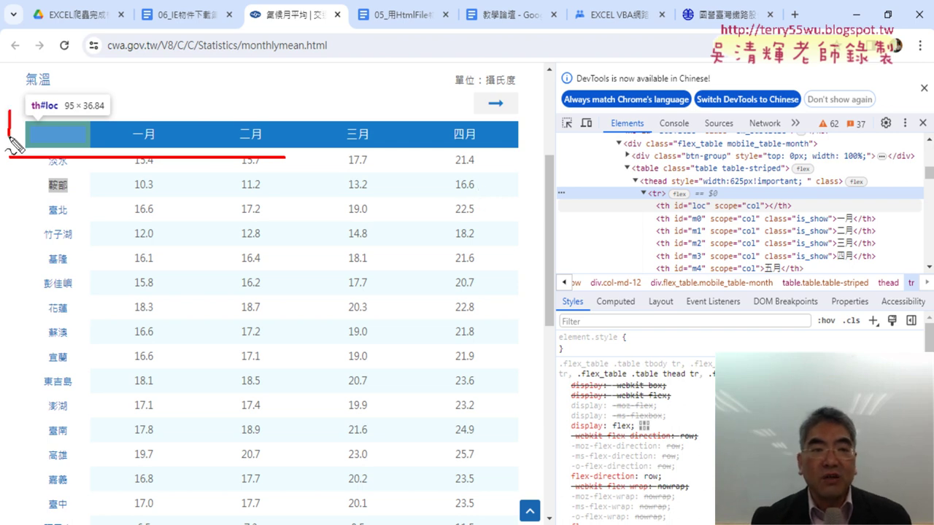
left_click(16, 134)
mouse_move(10, 169)
left_mouse_down()
mouse_move(20, 182)
mouse_move(11, 248)
mouse_move(36, 219)
left_mouse_up()
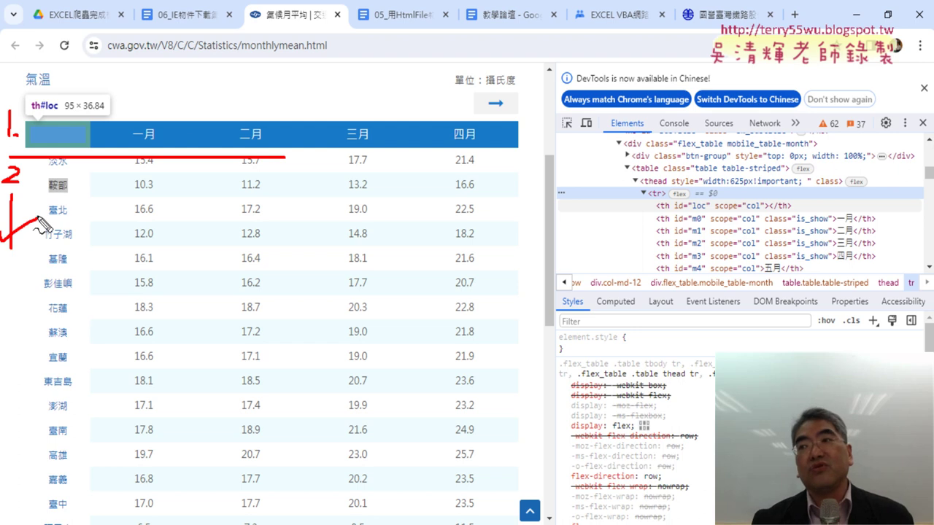
key("Escape")
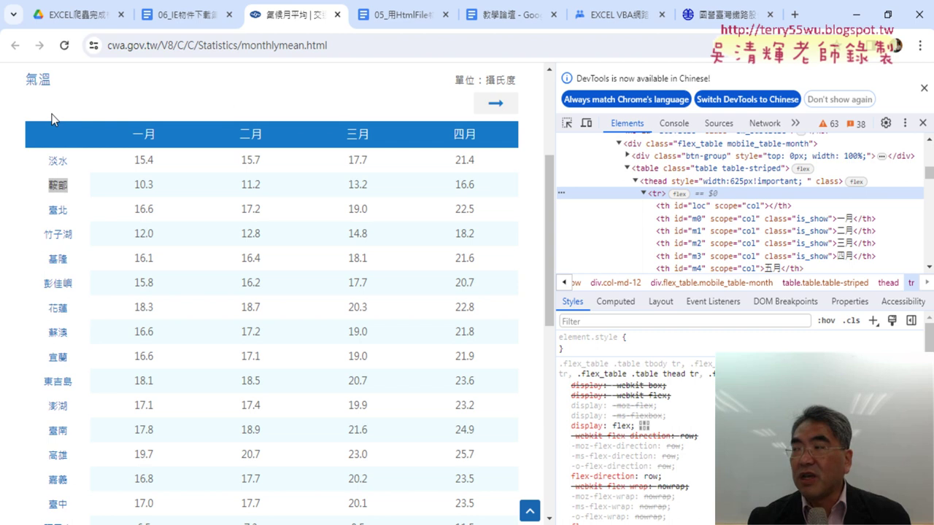
Step: Clear the month labels from column A and step across cells A1 to D1 in row 1
left_click(856, 14)
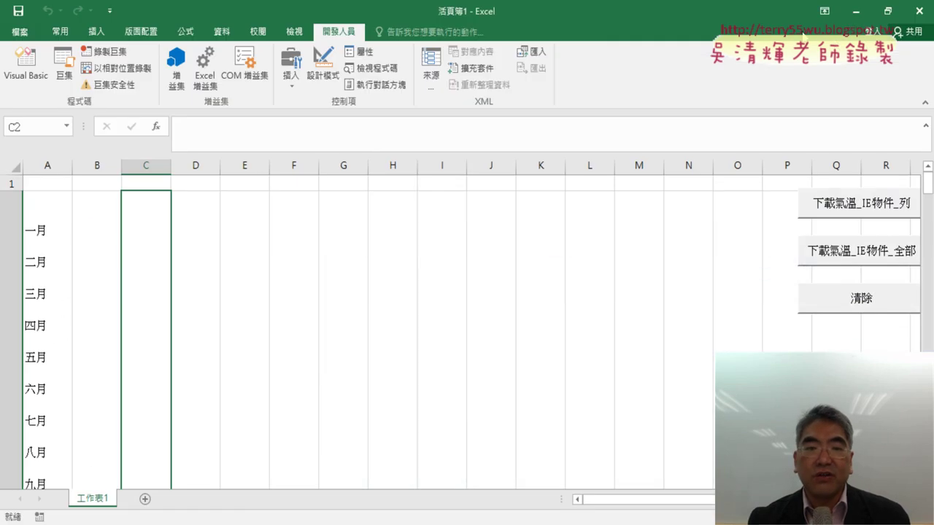
left_click(846, 305)
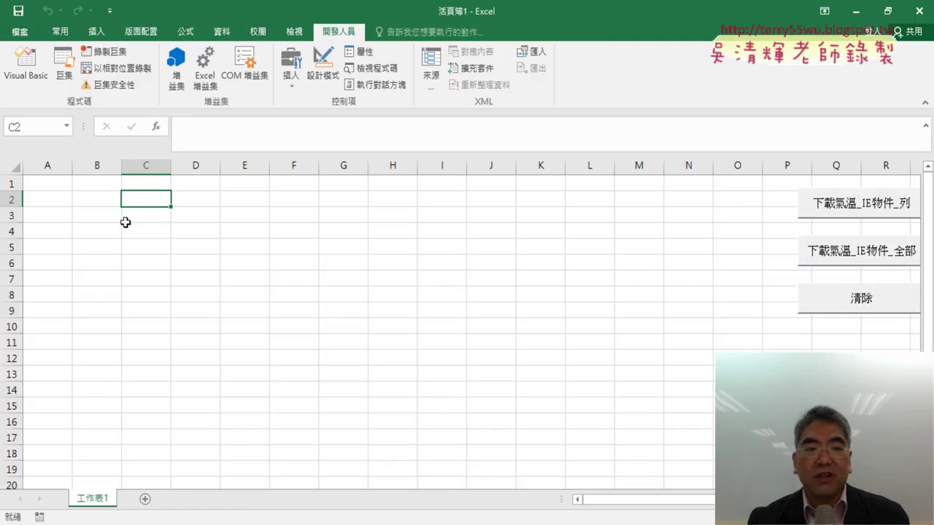
left_click(46, 183)
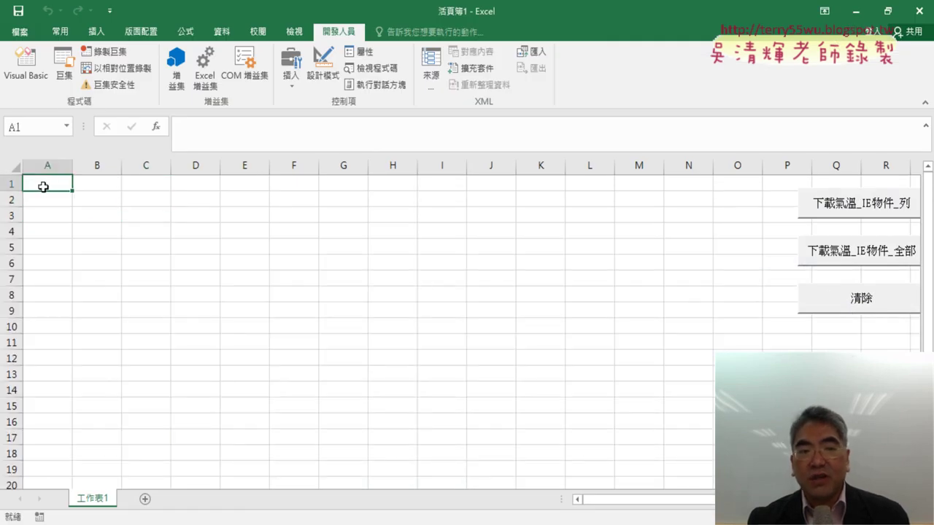
left_click(103, 187)
left_click(142, 184)
left_click(188, 184)
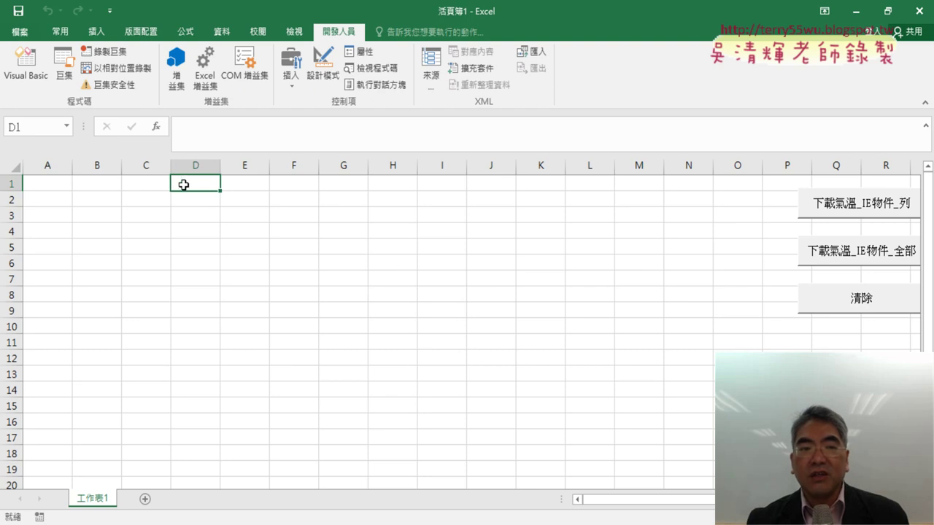
left_click(56, 182)
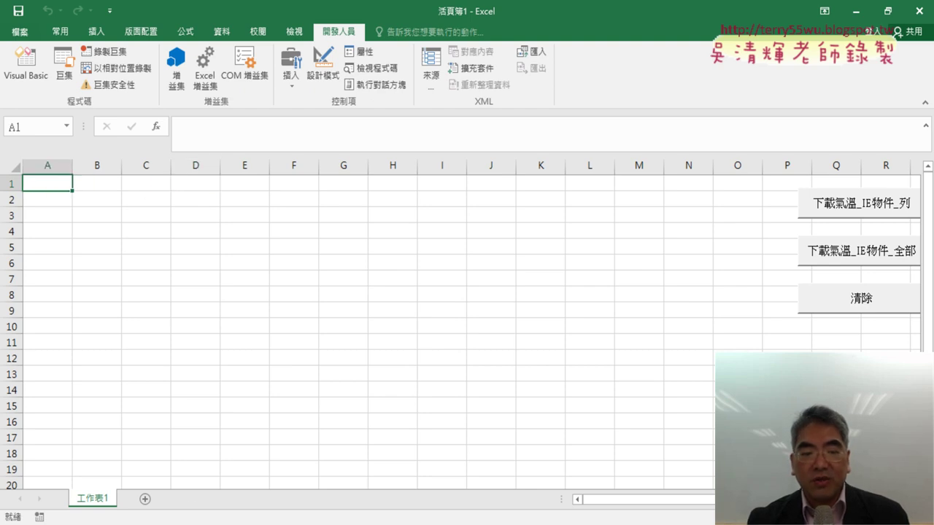
Step: Open the Visual Basic editor to view Module1's 下載氣溫_IE物件_列 macro
key("alt+Tab")
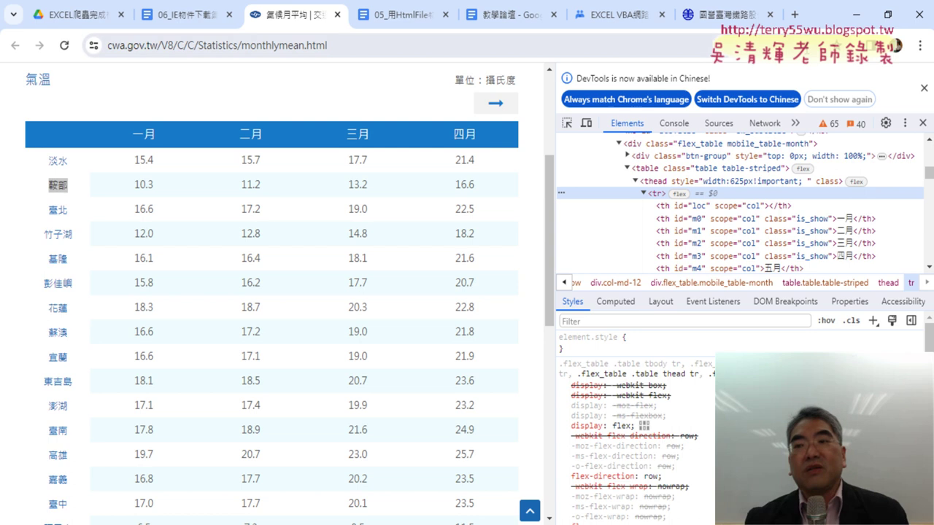
left_click(858, 20)
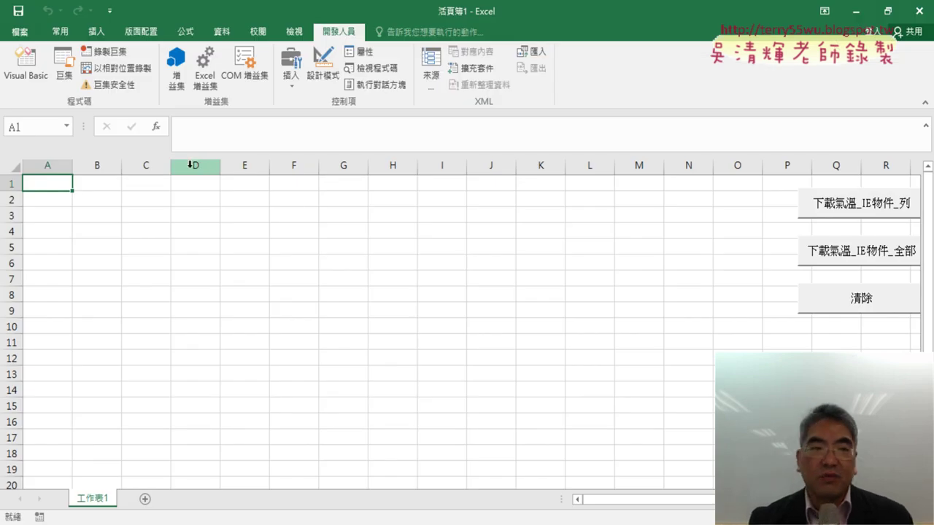
left_click(25, 73)
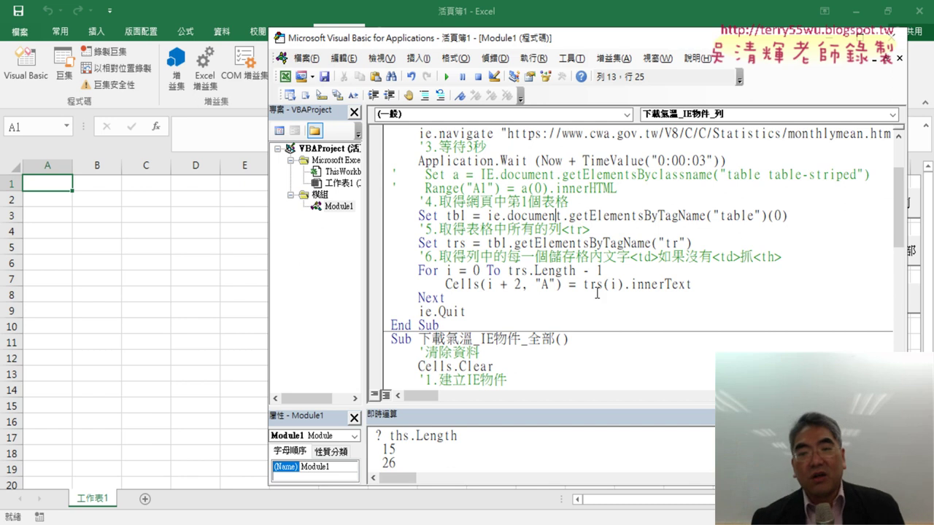
Step: Add a blank line under comment '6 and comment out the For…Next row loop
left_click(808, 259)
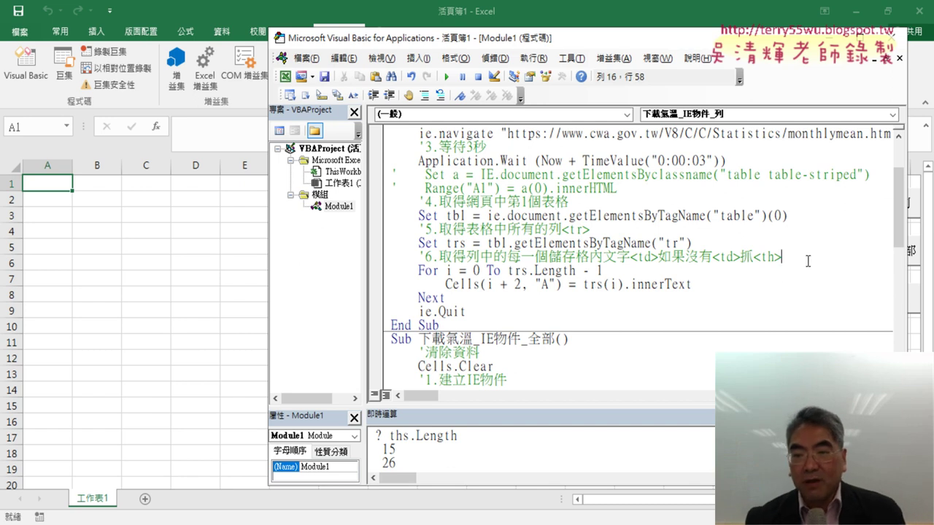
key("Return")
key("Return")
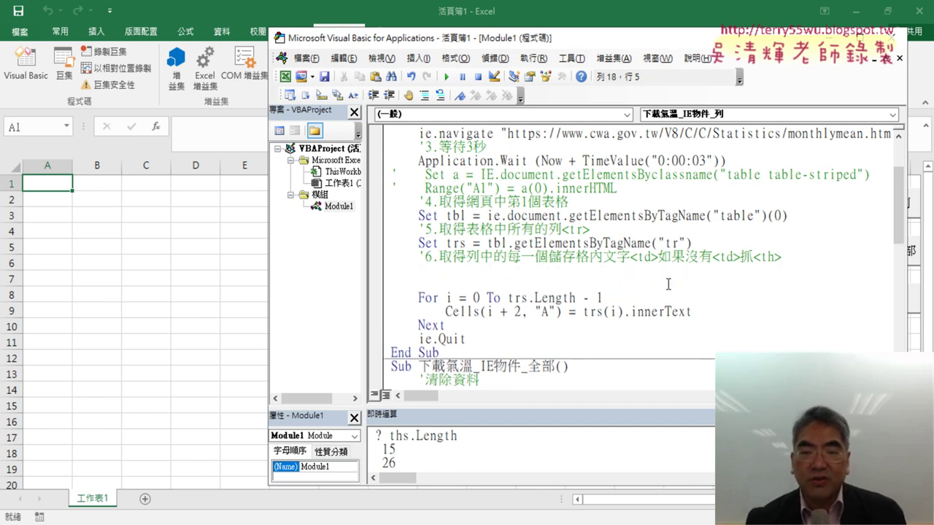
left_click_drag(445, 326, 388, 301)
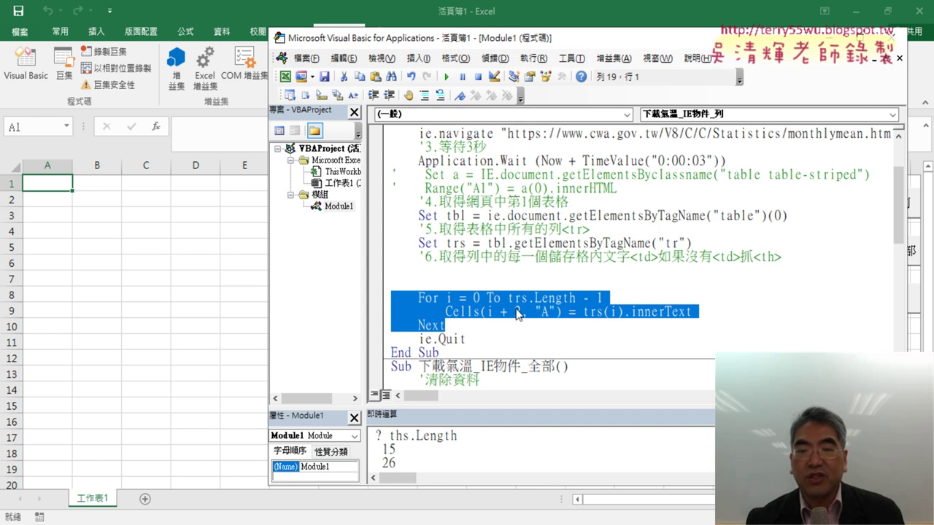
left_click(424, 96)
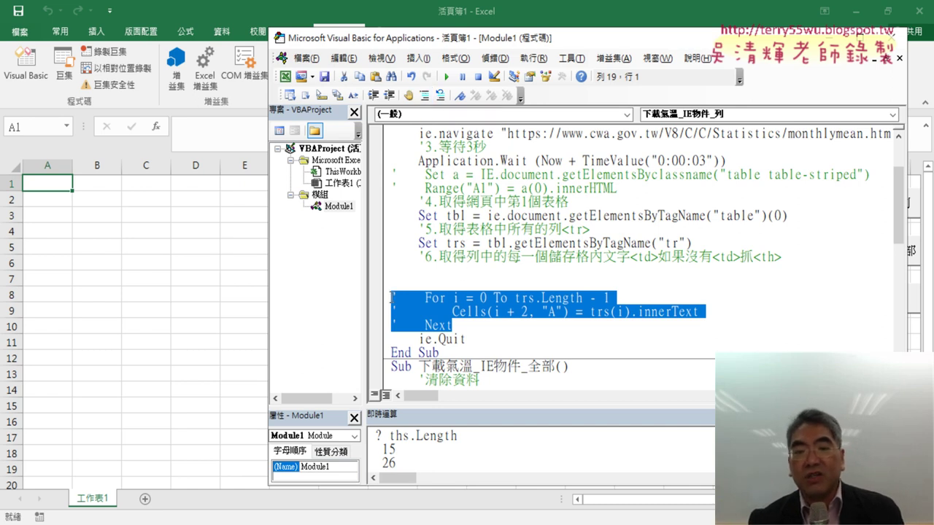
left_click(454, 276)
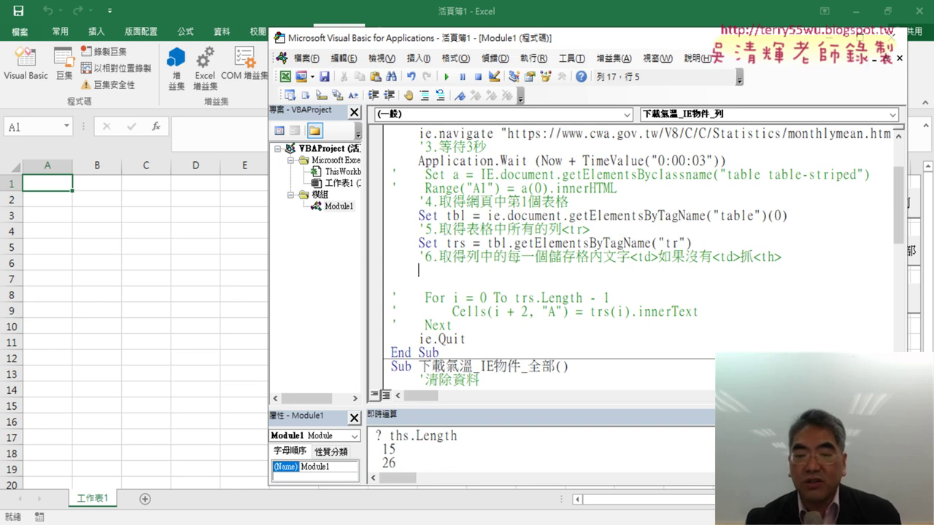
Step: Review the trs row-gathering call and go to the blank line under step 6
left_click(558, 482)
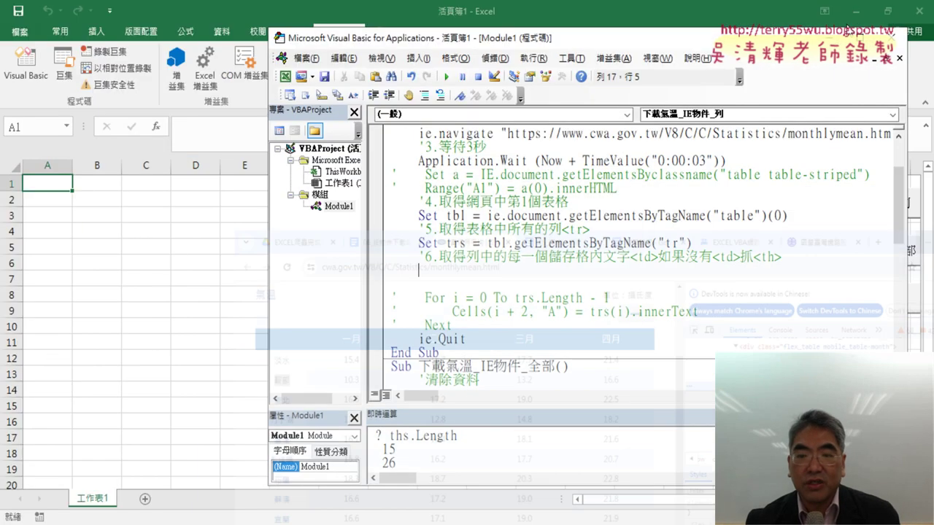
left_click(856, 14)
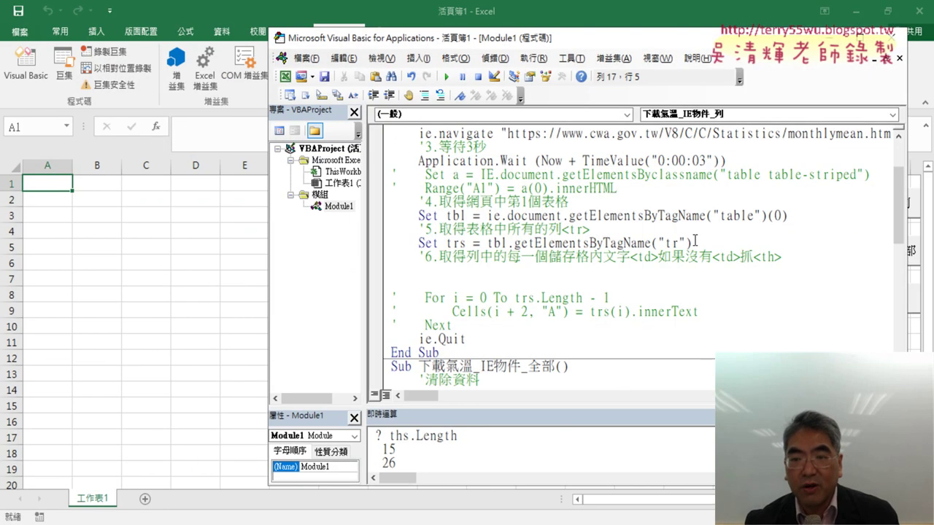
left_click_drag(693, 243, 514, 243)
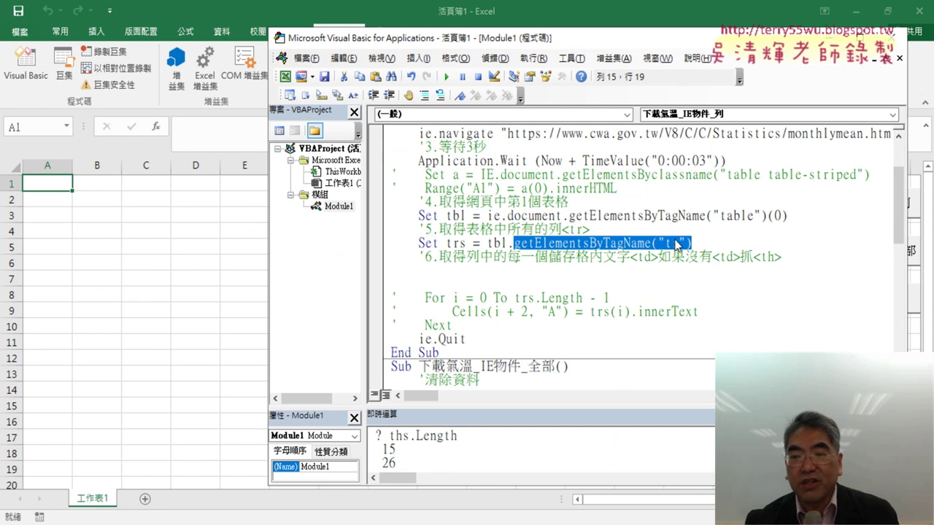
left_click_drag(467, 244, 445, 244)
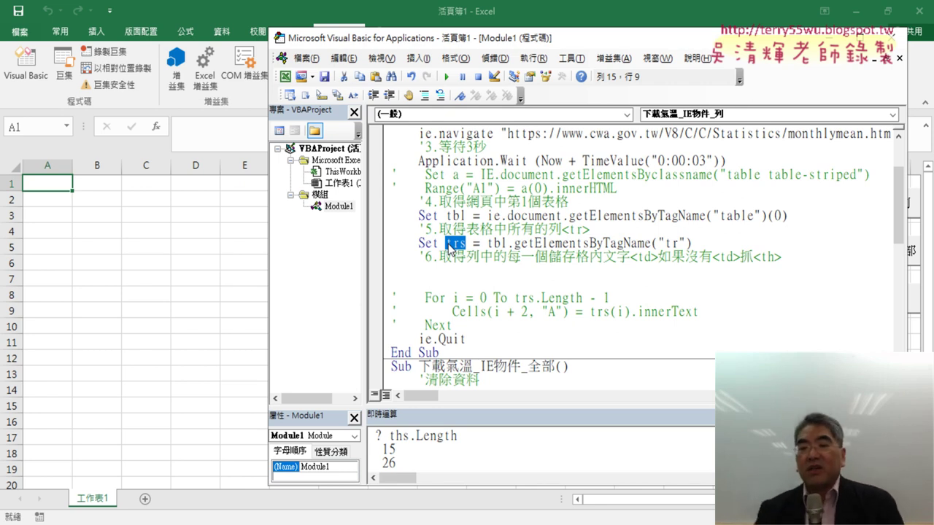
left_click(474, 268)
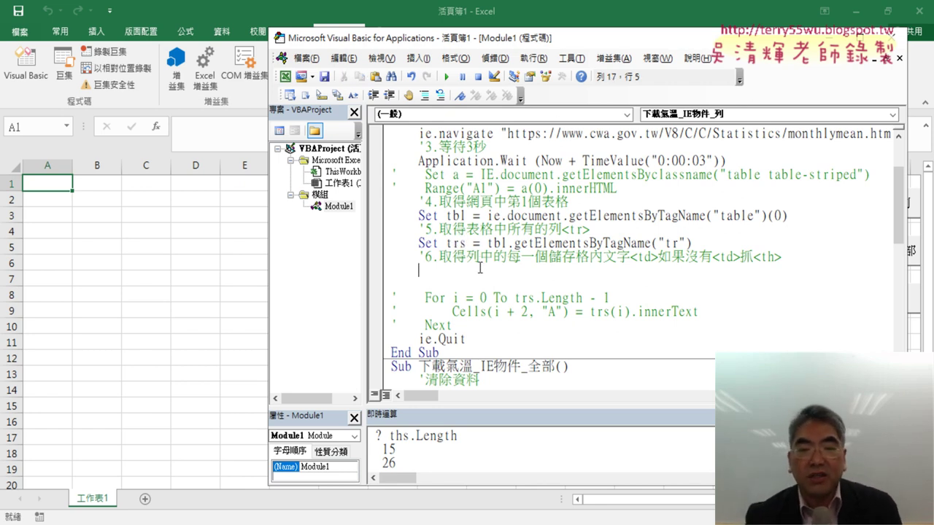
double_click(455, 243)
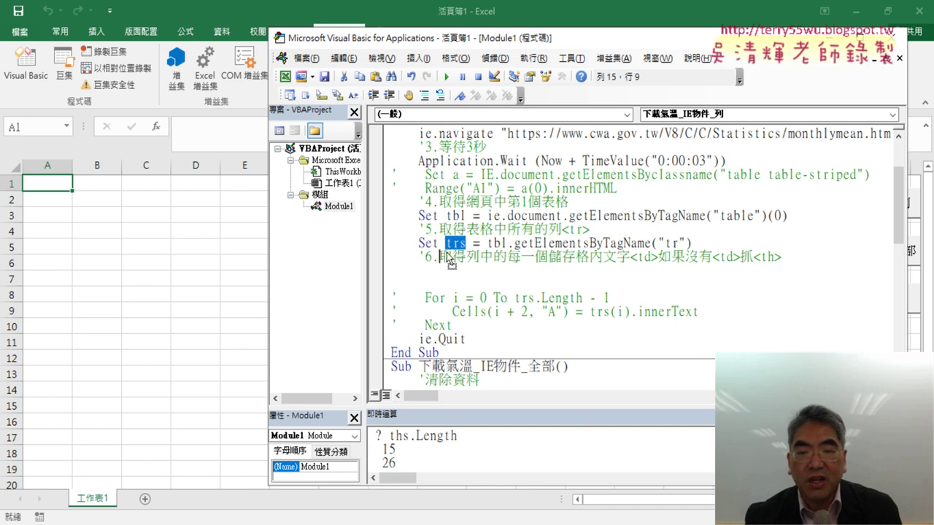
left_click(441, 270)
Step: Type trs(0) and paste .getElementsByTagName("tr") after it
type("trs")
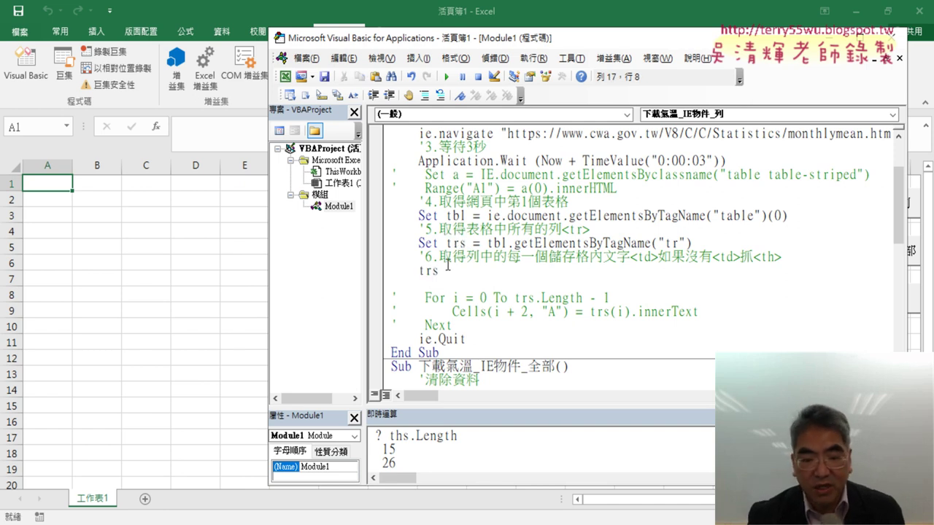
type("(")
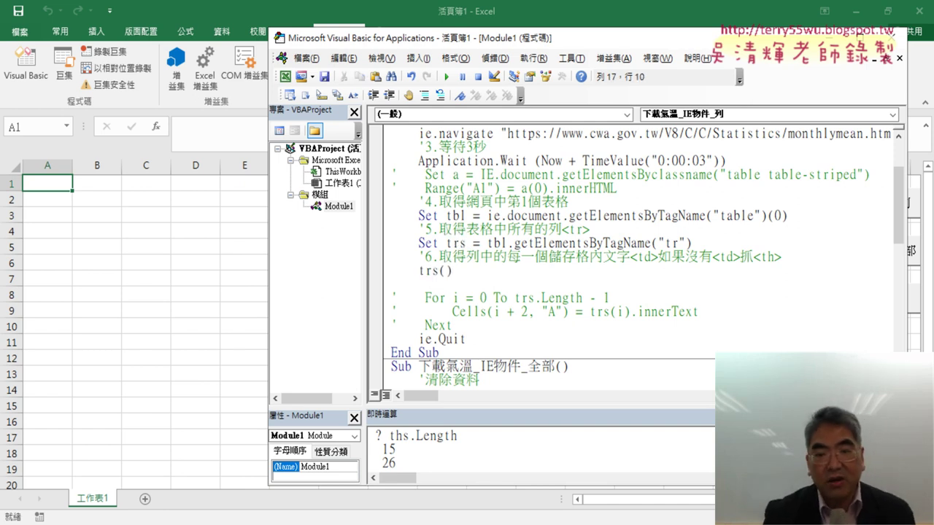
type("0")
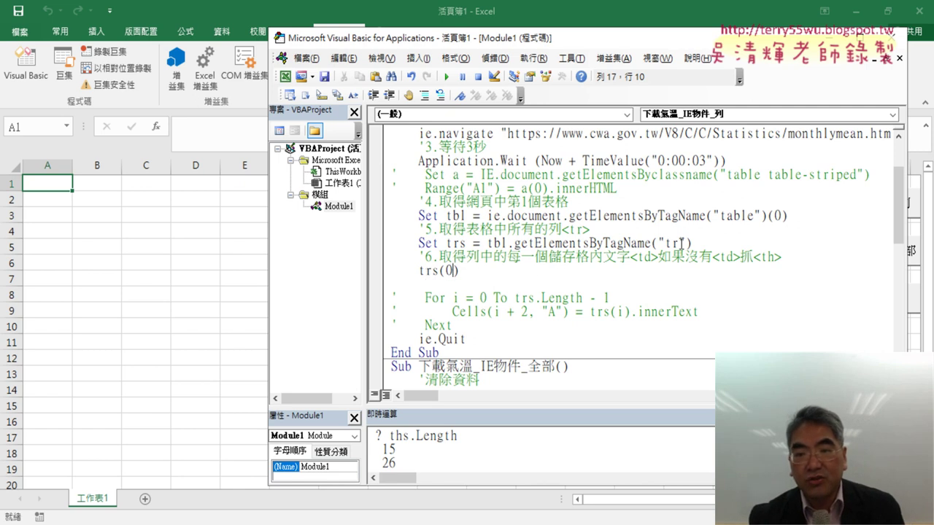
left_click_drag(695, 243, 511, 248)
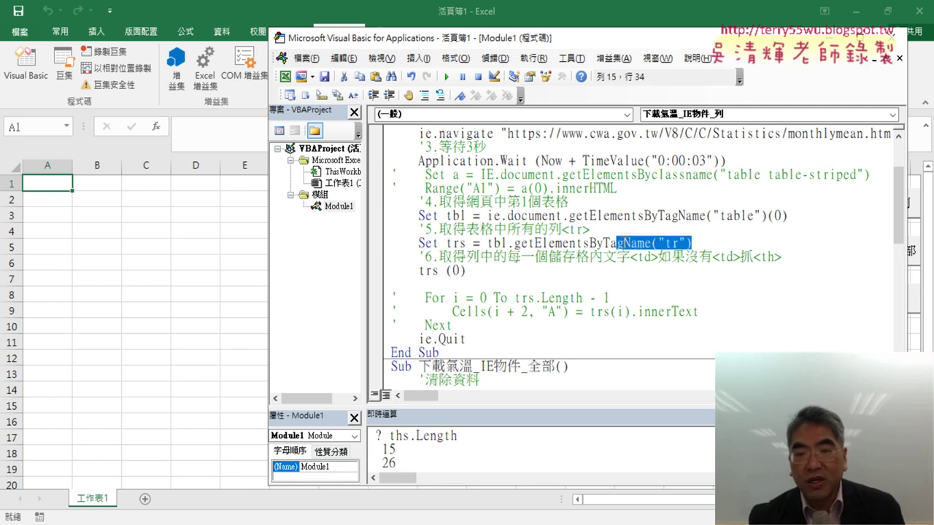
key("ctrl+c")
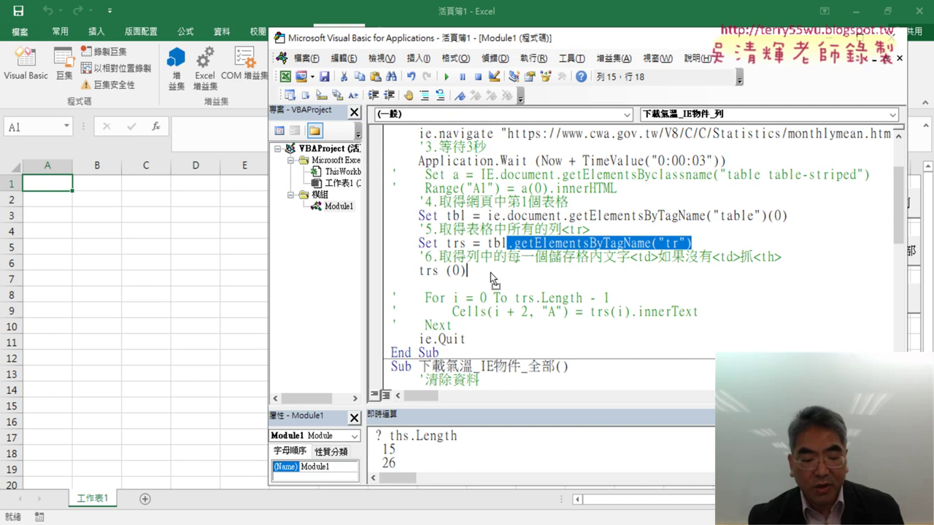
left_click(545, 270)
key("ctrl+v")
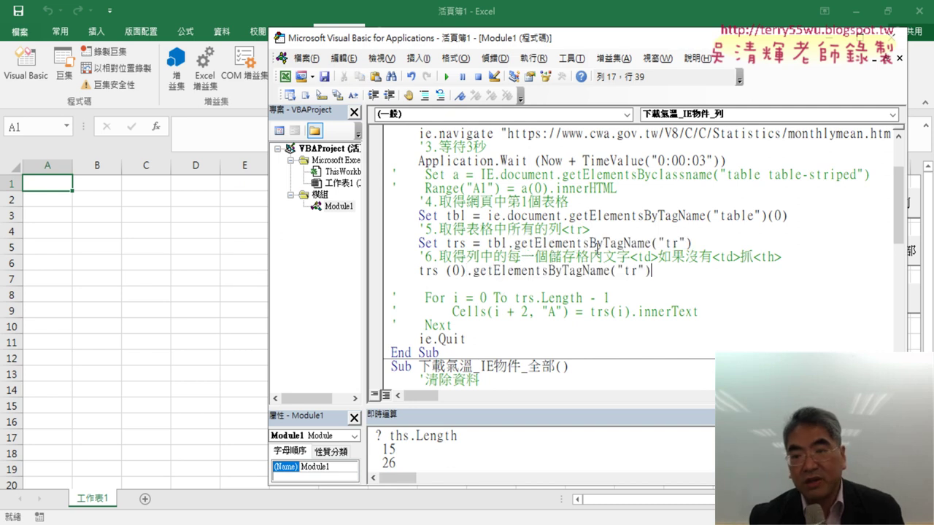
Step: Change the tag to "th" and prefix the line with Set ths =
left_click_drag(640, 270, 631, 270)
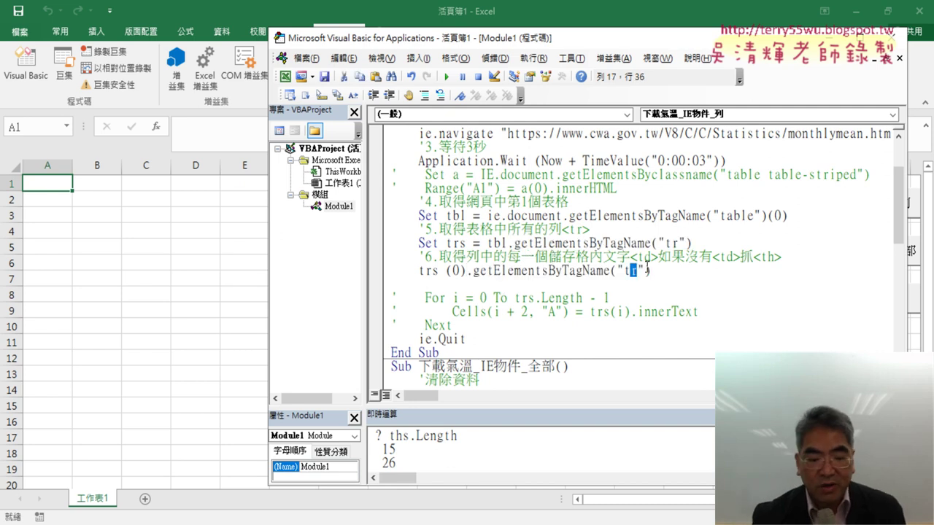
type("h")
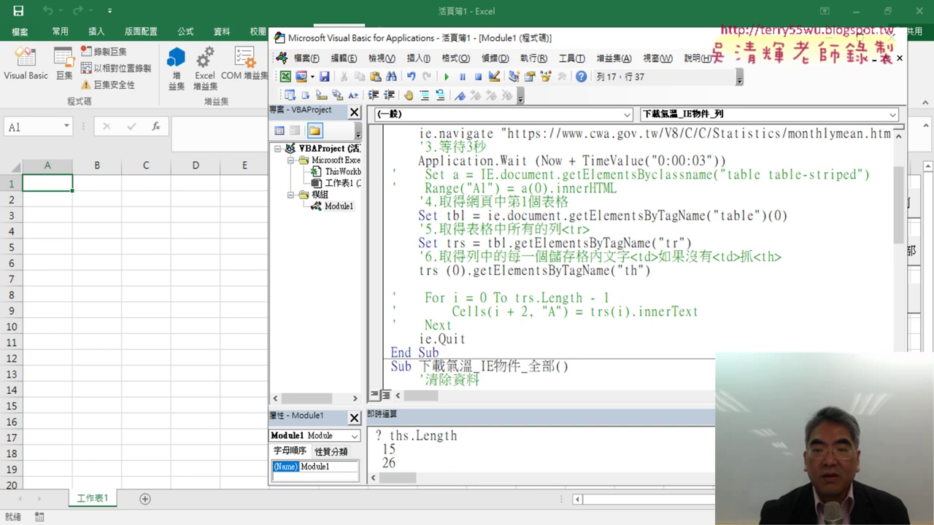
key("Down")
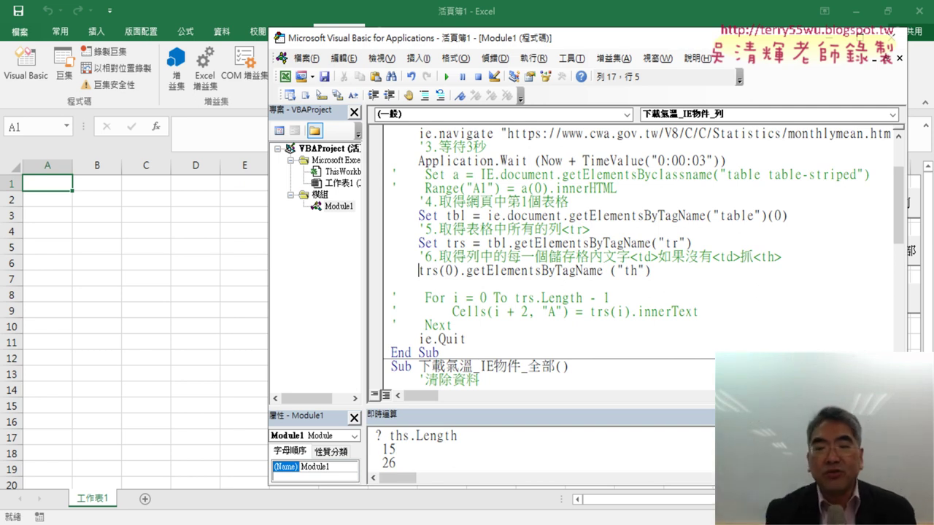
type("se")
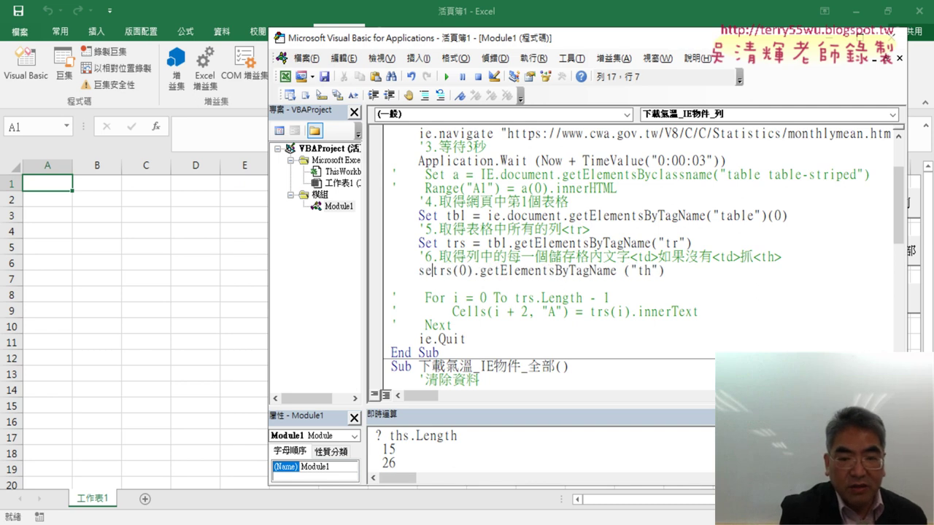
type("t")
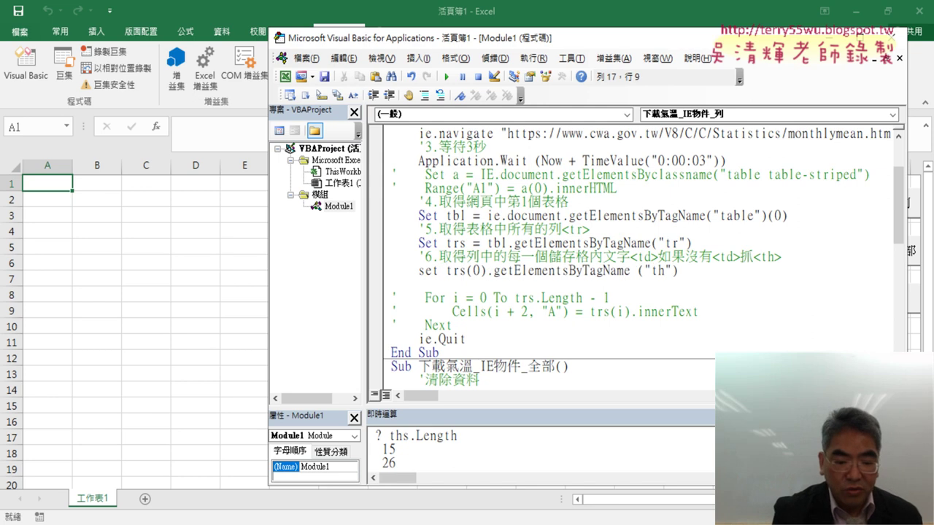
type(" th")
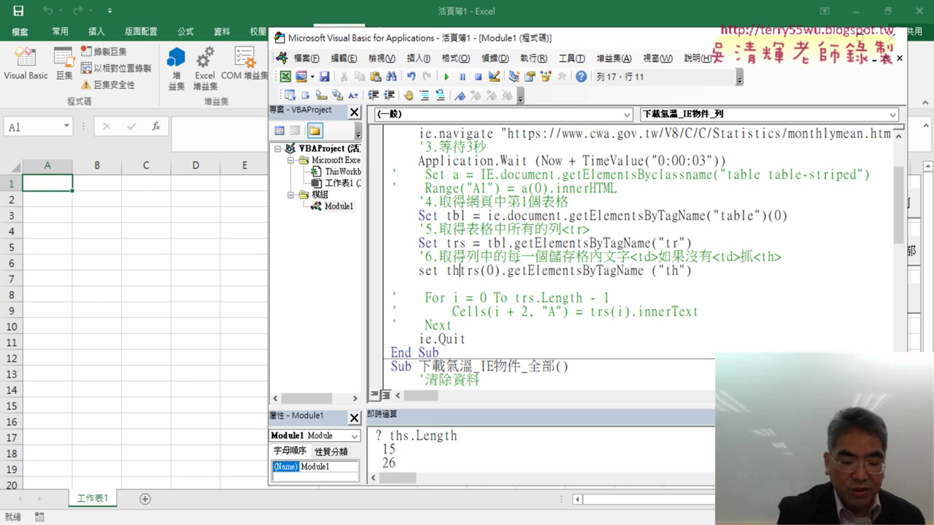
type("s")
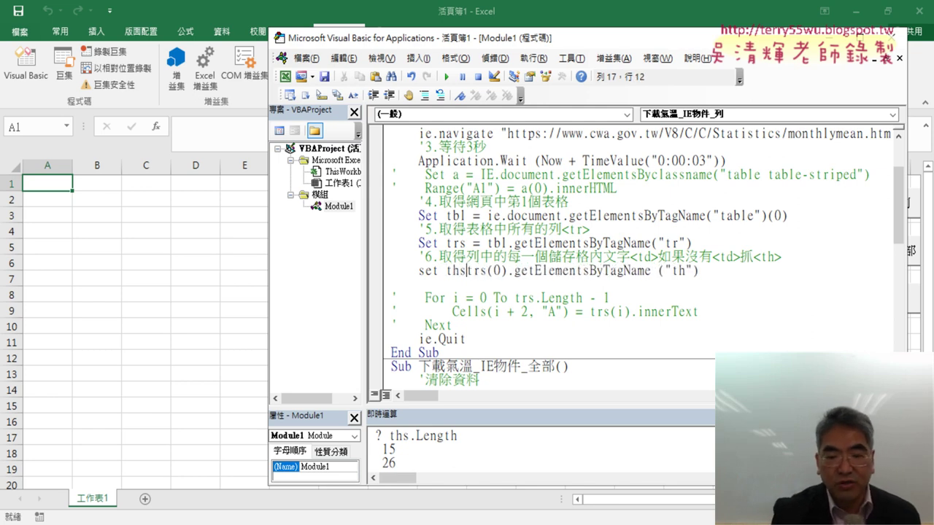
type(" =")
key("Return")
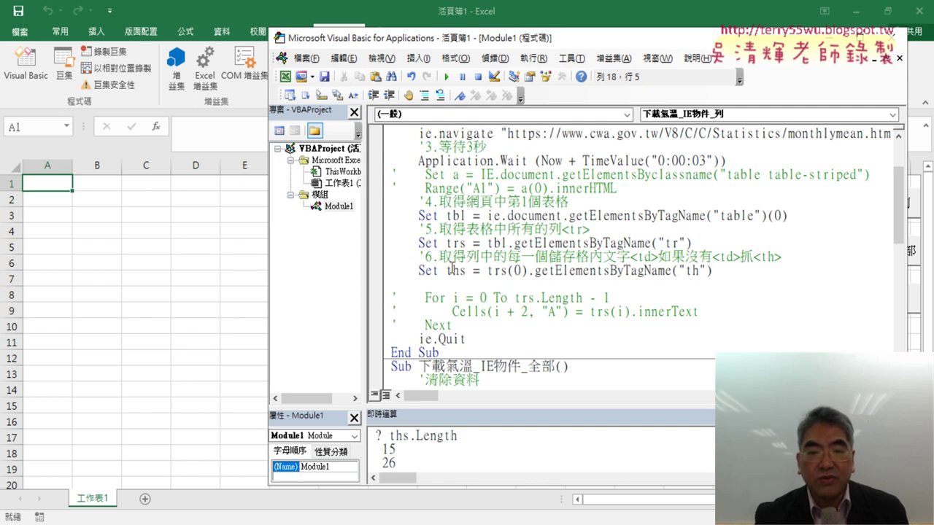
Step: Highlight ths in the Set line and move the VBA editor window to the right
left_click_drag(447, 270, 463, 272)
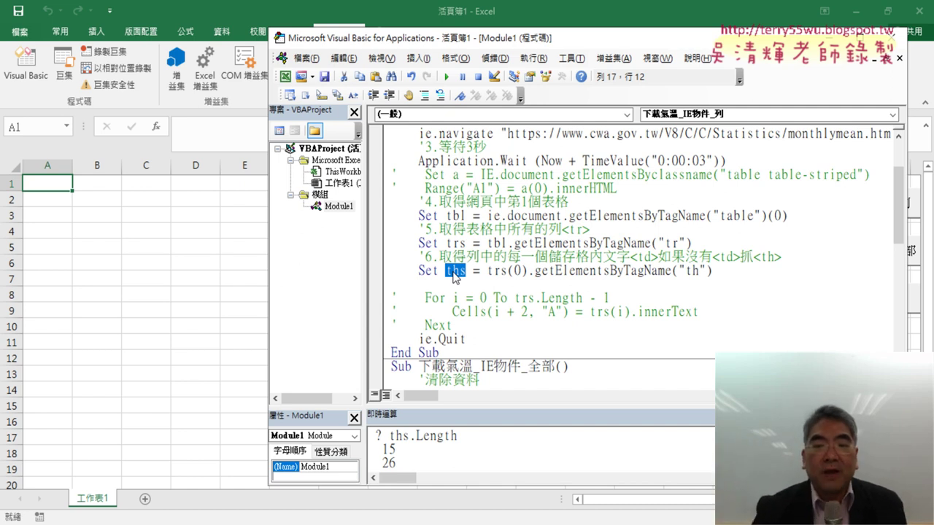
left_click(455, 283)
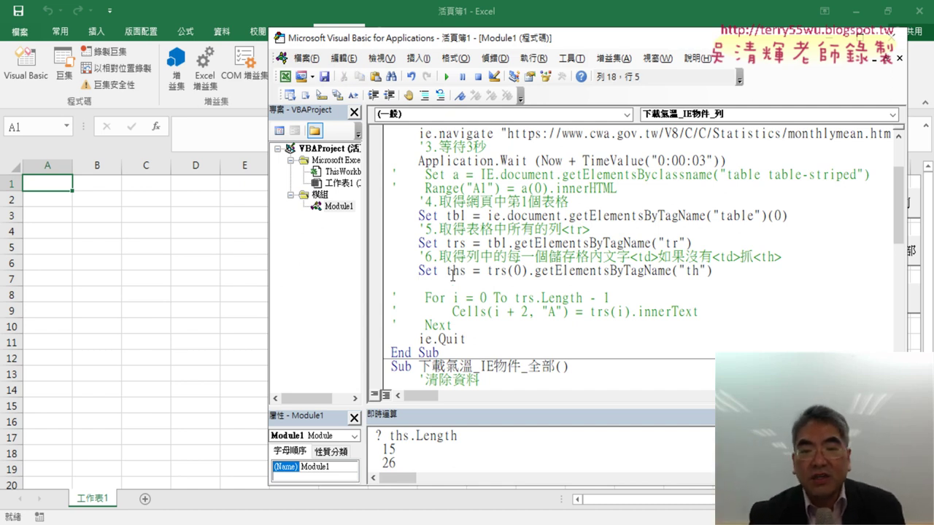
left_click_drag(446, 271, 459, 271)
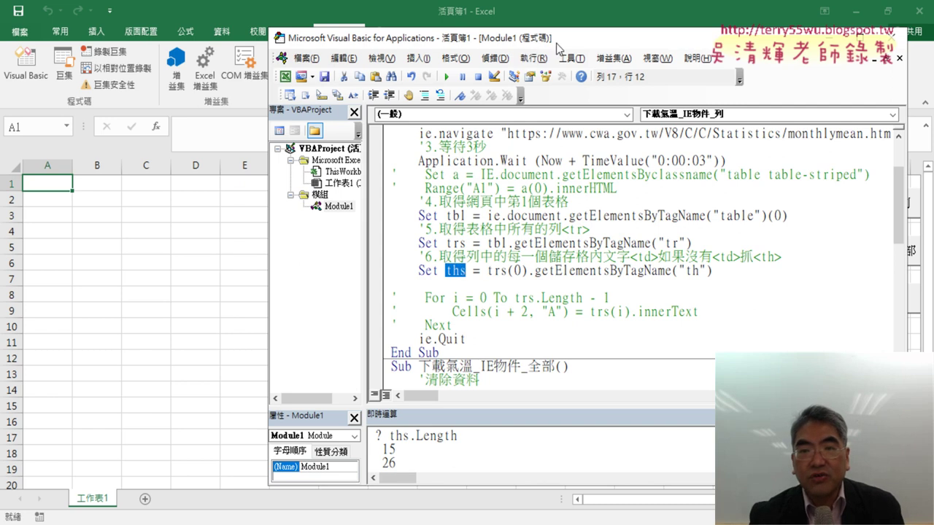
left_click_drag(556, 40, 620, 39)
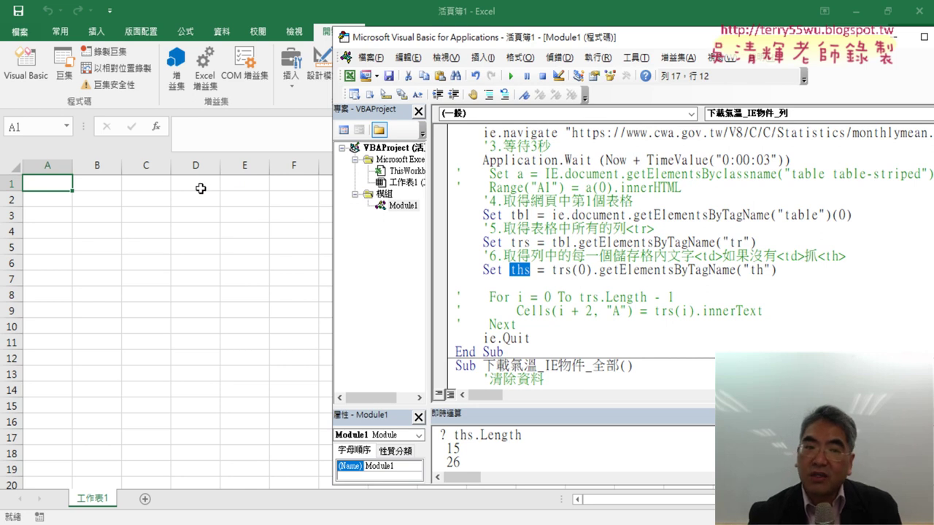
left_click(553, 285)
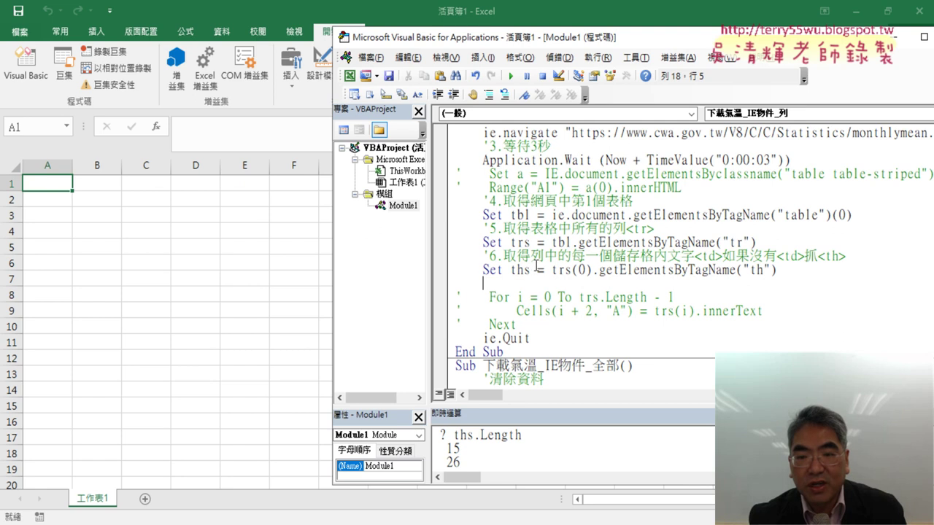
Step: Write Cells(1, 1) = ths(0).innerText on the blank line and start a new line below
double_click(529, 269)
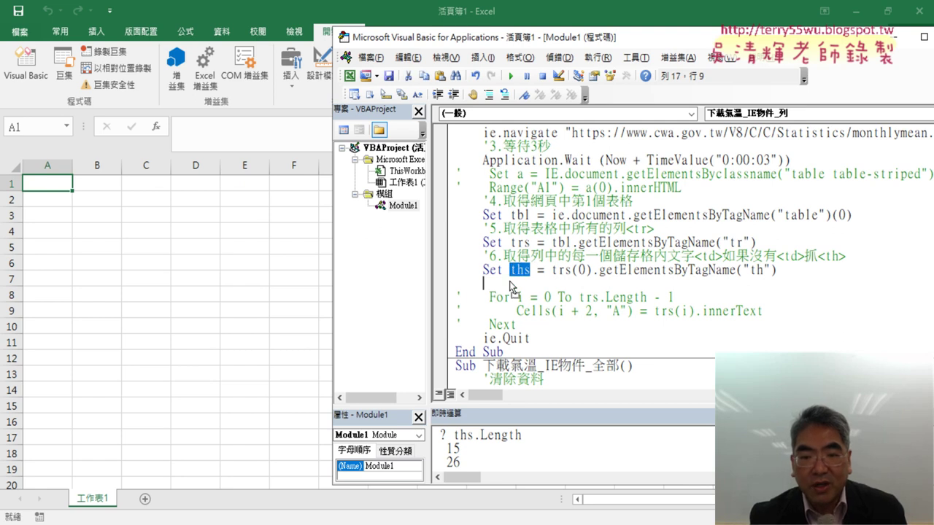
left_click(510, 284)
type("ths")
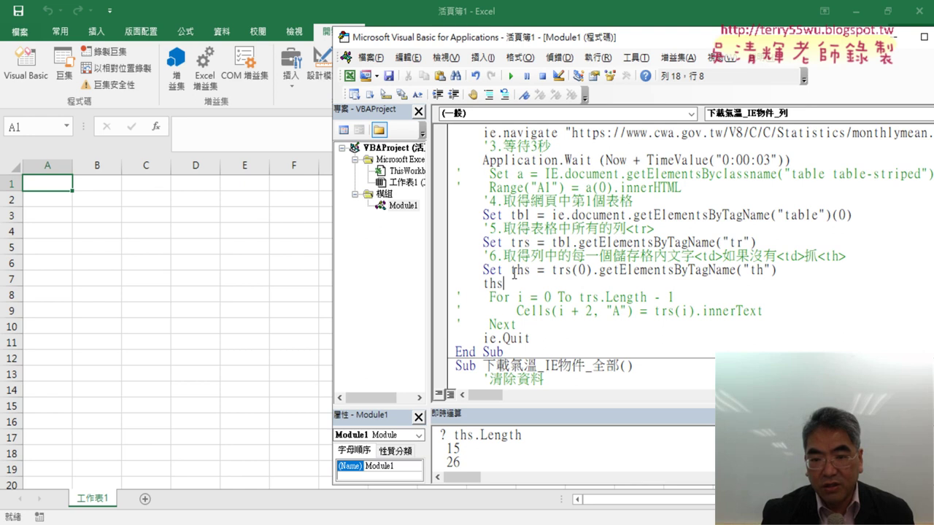
type("(")
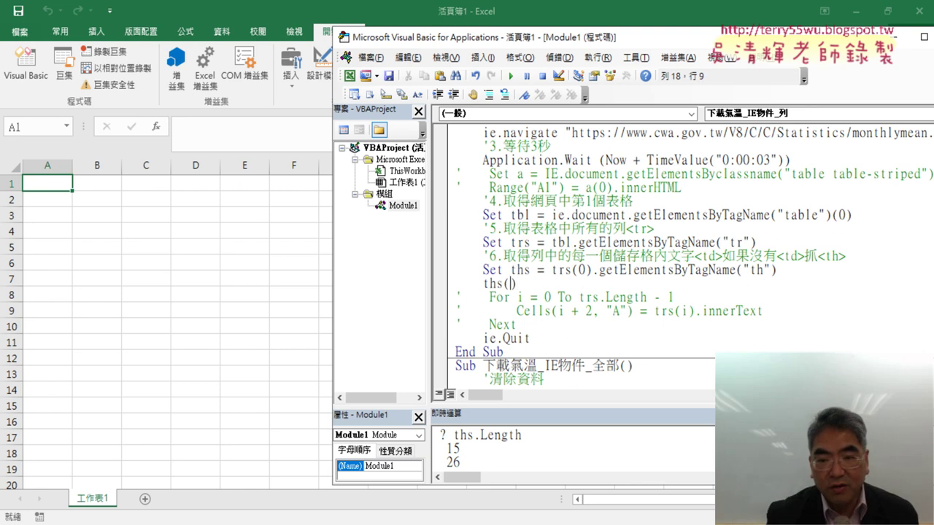
type("0")
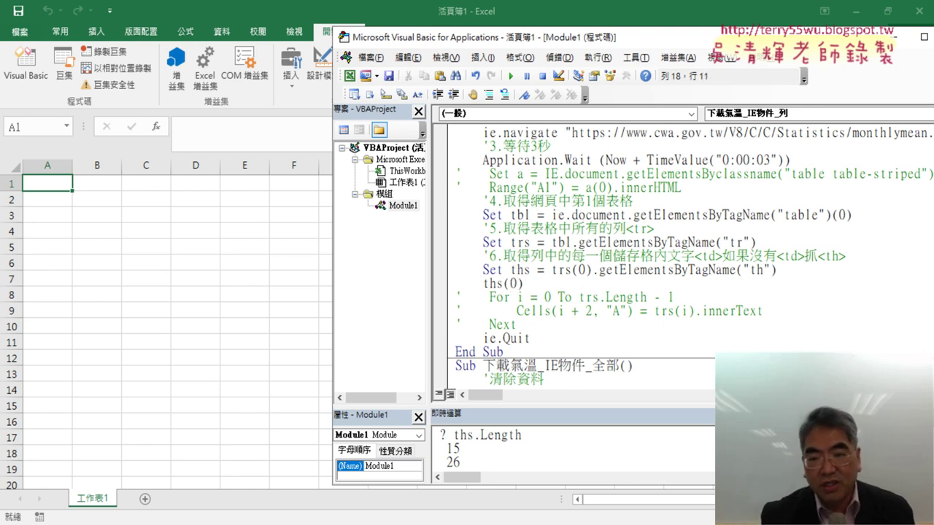
left_click_drag(763, 311, 695, 311)
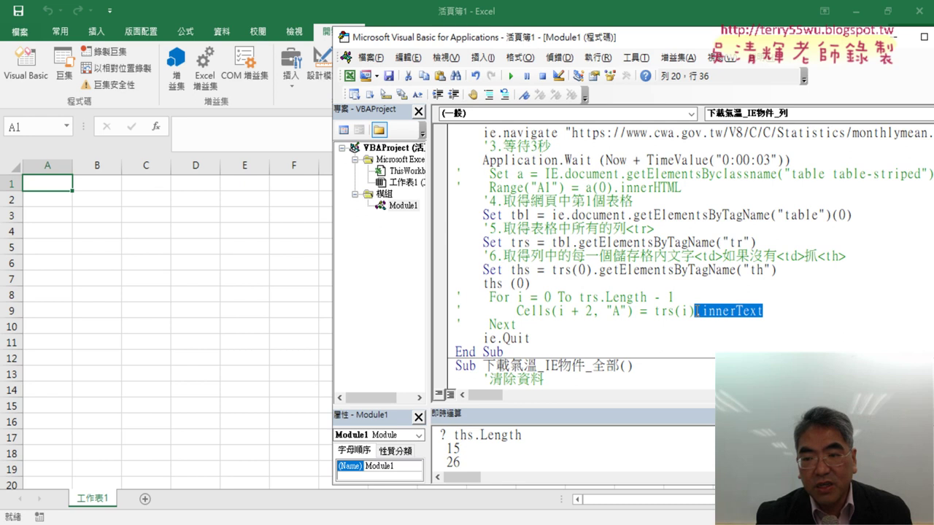
left_click(563, 283)
key("ctrl+v")
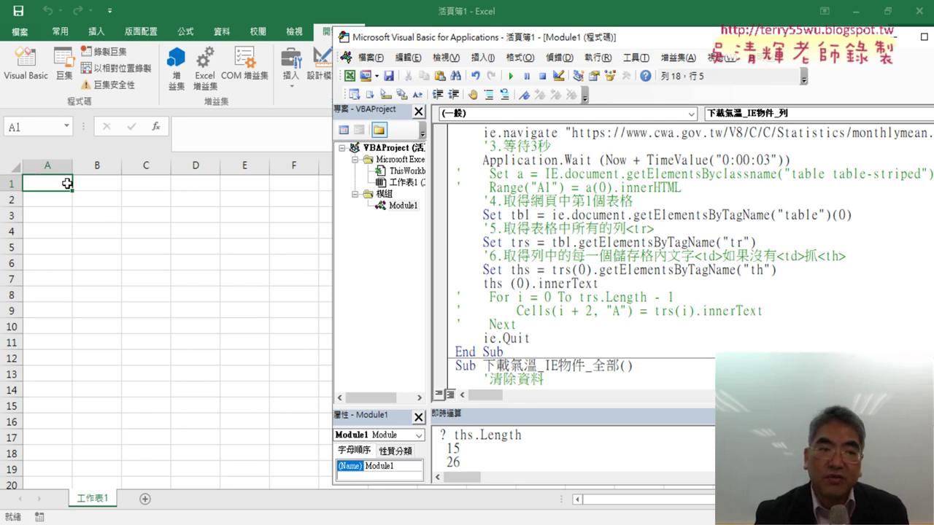
type("cel")
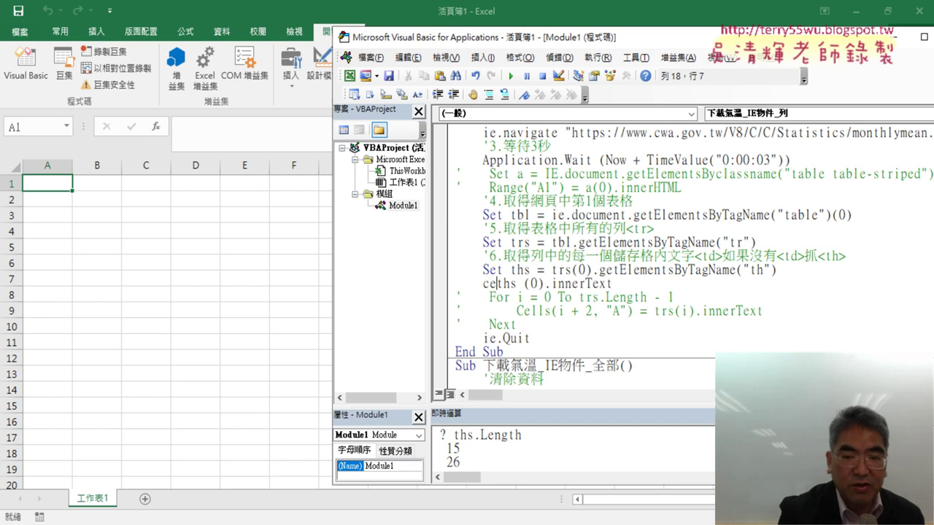
type("ls")
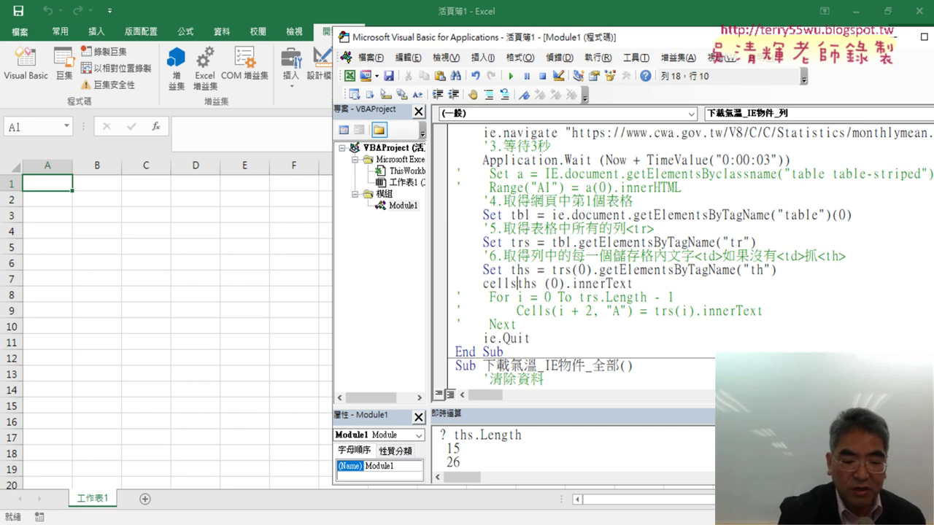
type("(")
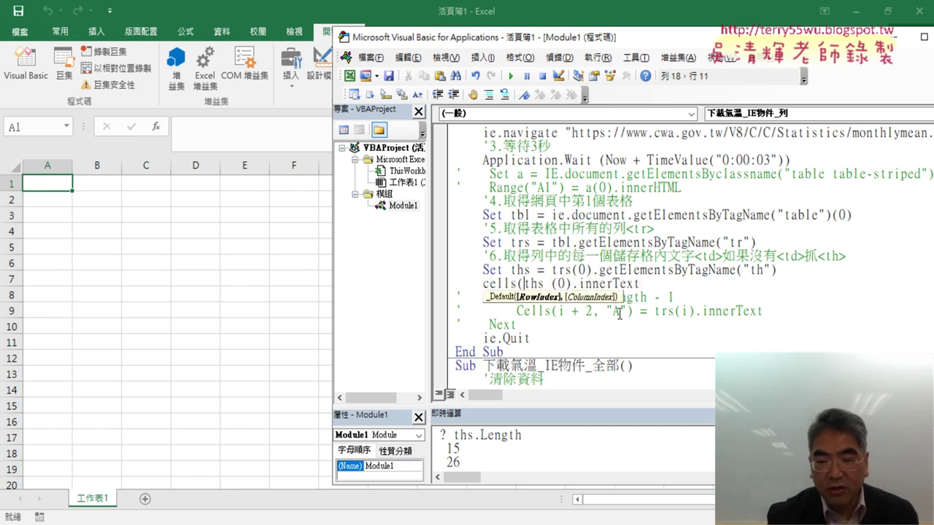
type("1")
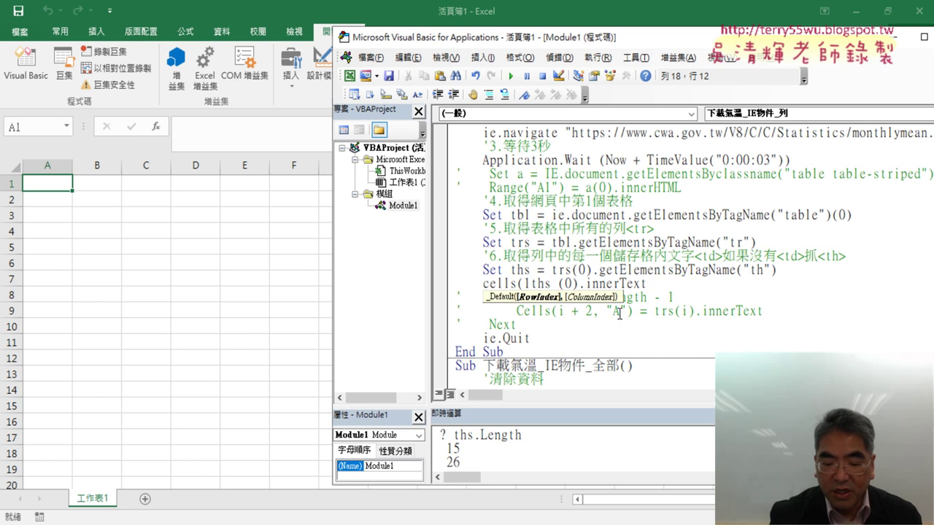
type(",1")
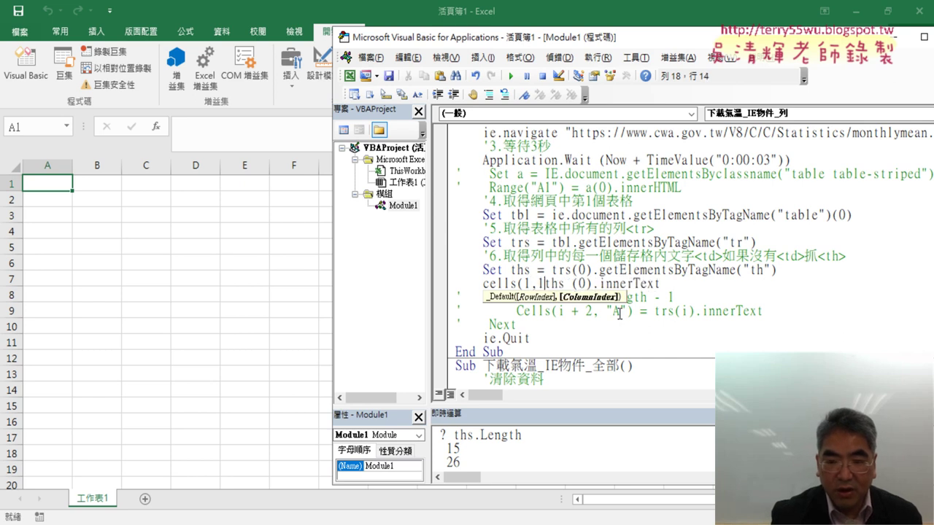
type(")")
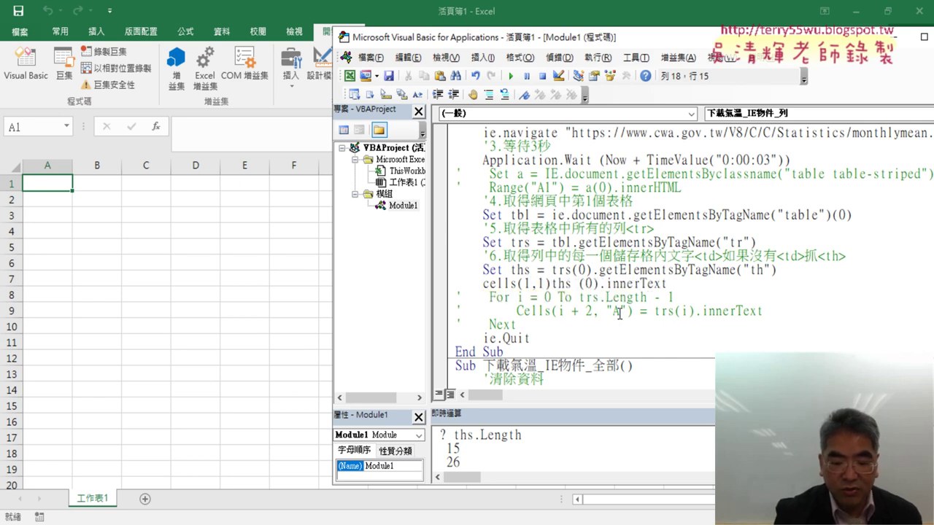
type("=")
key("Down")
key("Up")
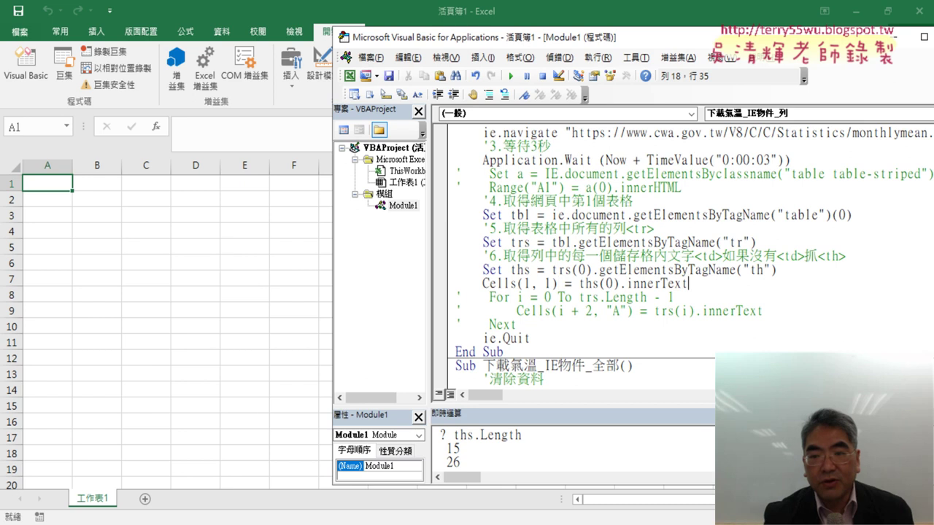
key("Return")
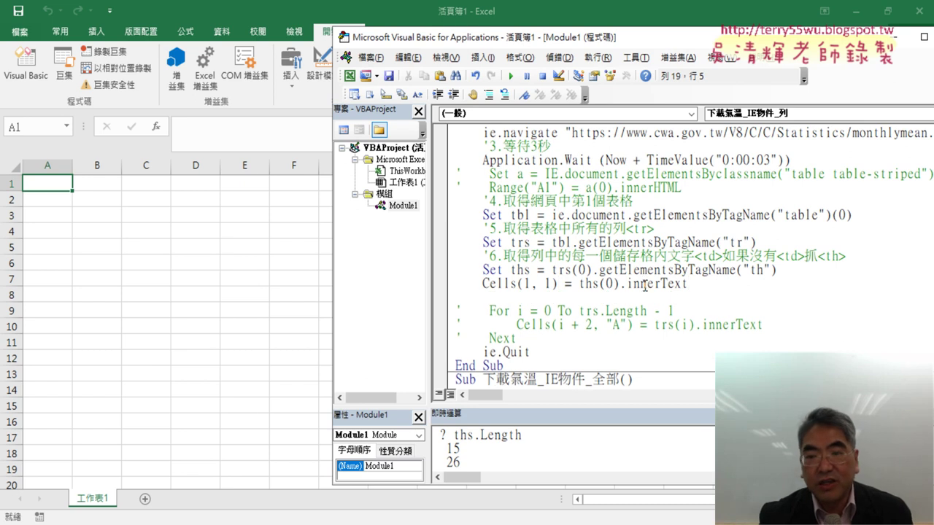
Step: Add a copy of the A1 line edited to Cells(1, 2) = ths(1).innerText
mouse_move(699, 283)
left_mouse_down()
mouse_move(480, 283)
mouse_move(484, 298)
left_mouse_up()
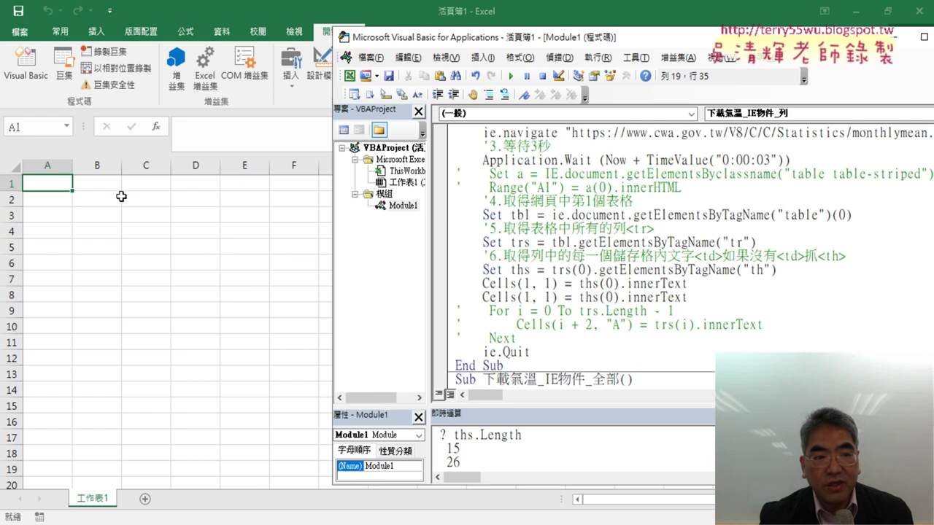
double_click(546, 296)
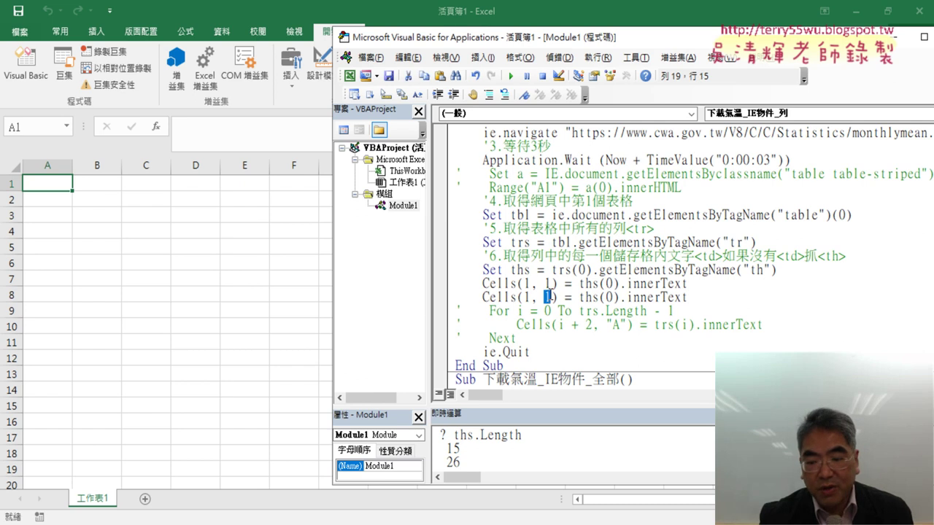
type("2")
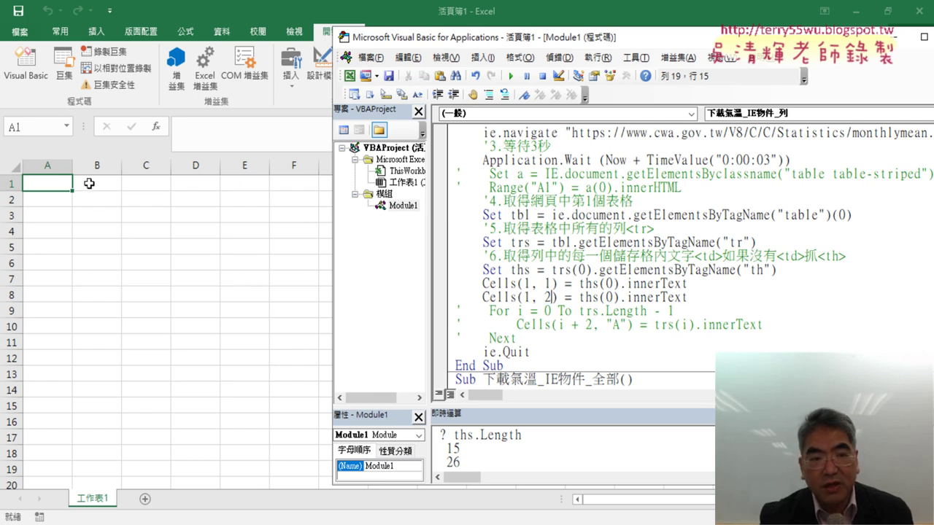
double_click(611, 296)
type("1")
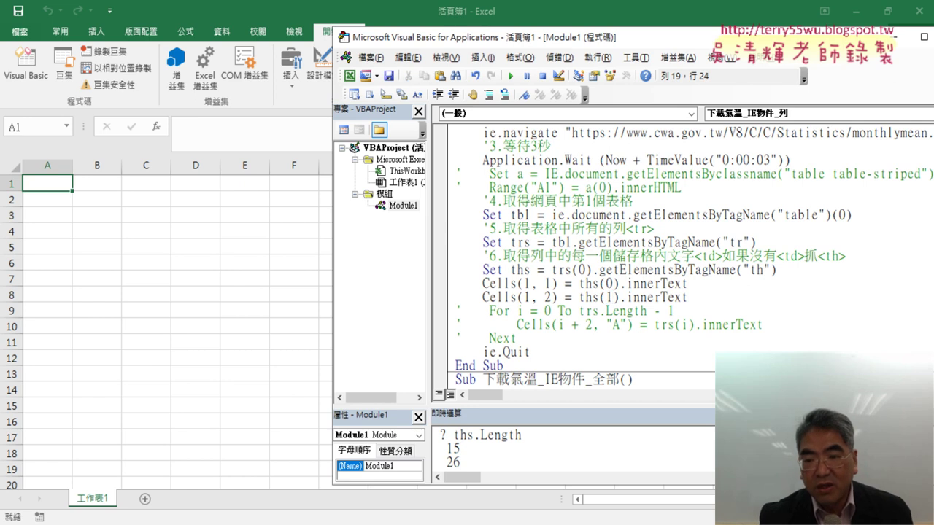
key("Return")
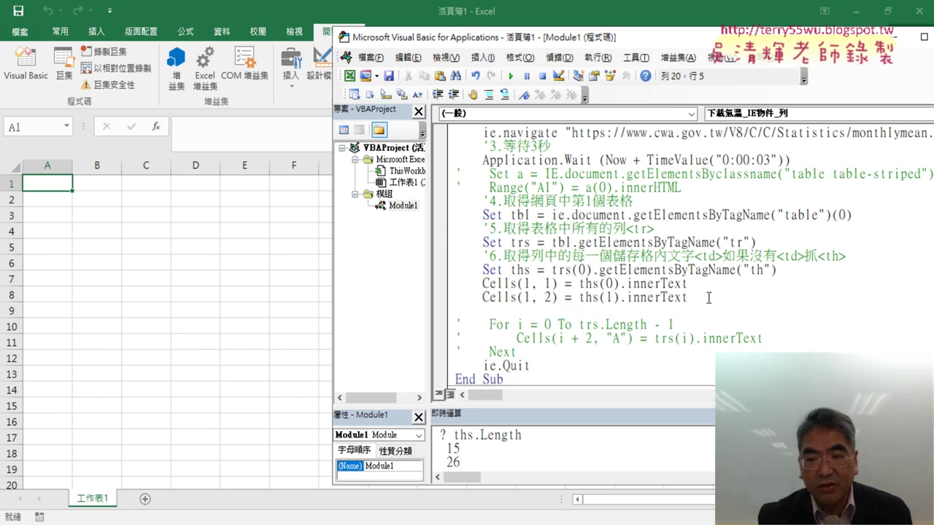
Step: Copy the B1 line and edit it to Cells(1, 3) = ths(2).innerText
left_click_drag(700, 299, 485, 300)
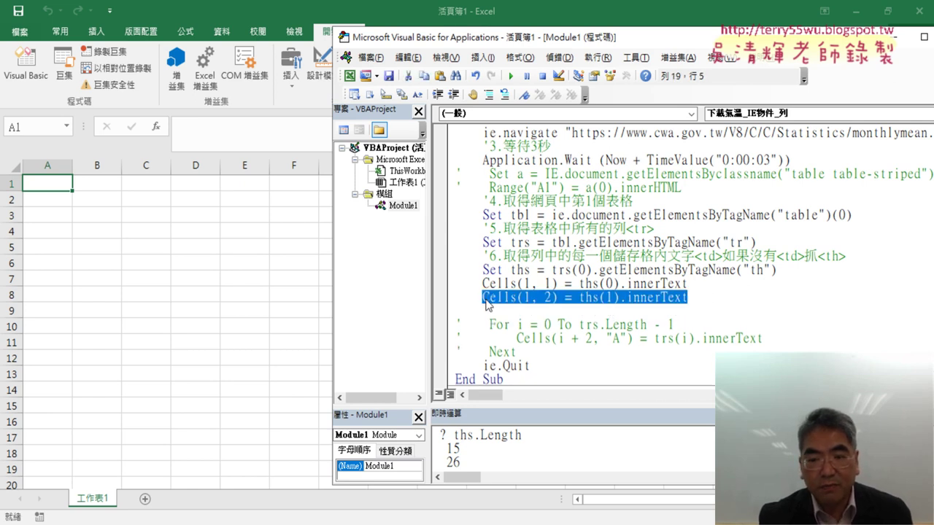
key("ctrl+c")
left_click(488, 310)
key("ctrl+v")
left_click_drag(552, 312, 544, 311)
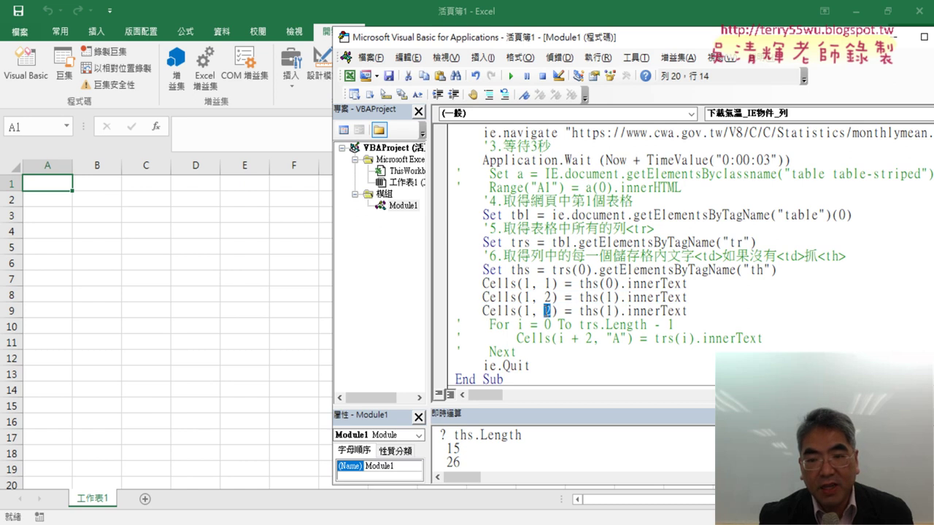
type("3")
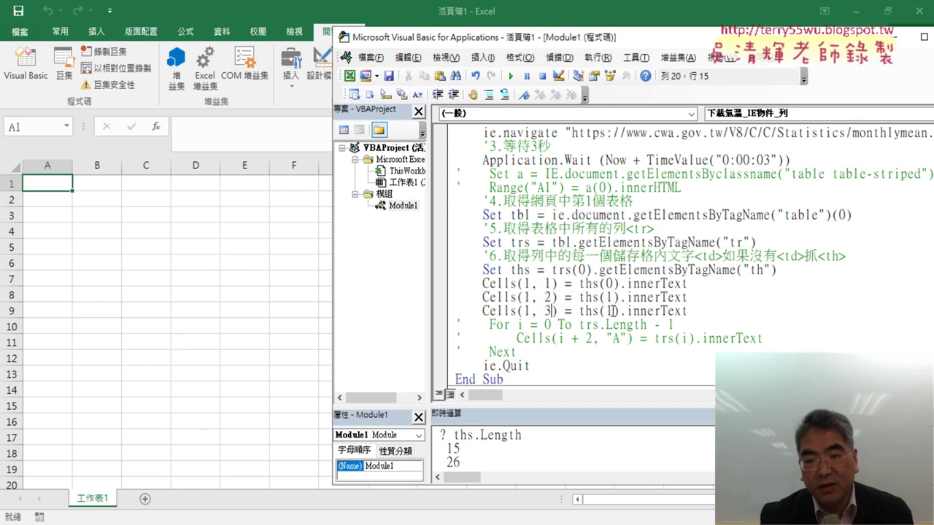
left_click_drag(613, 311, 606, 311)
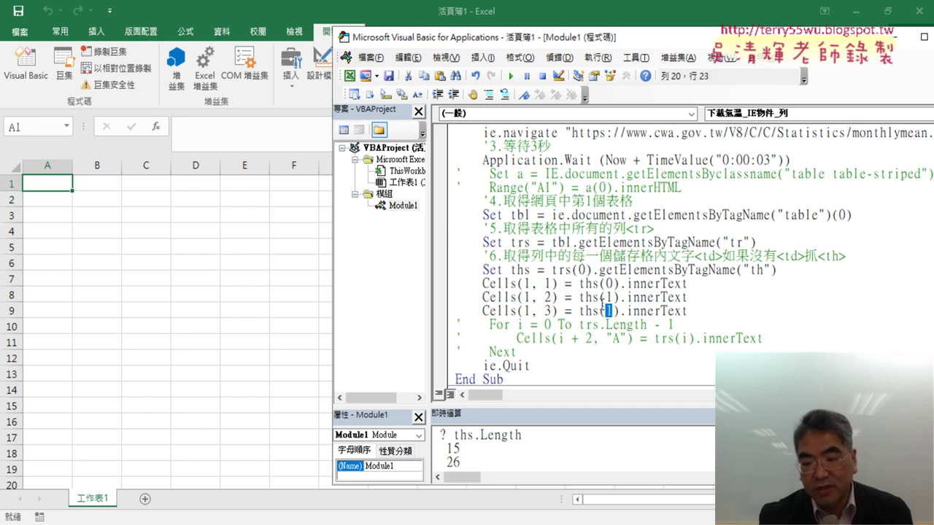
type("2")
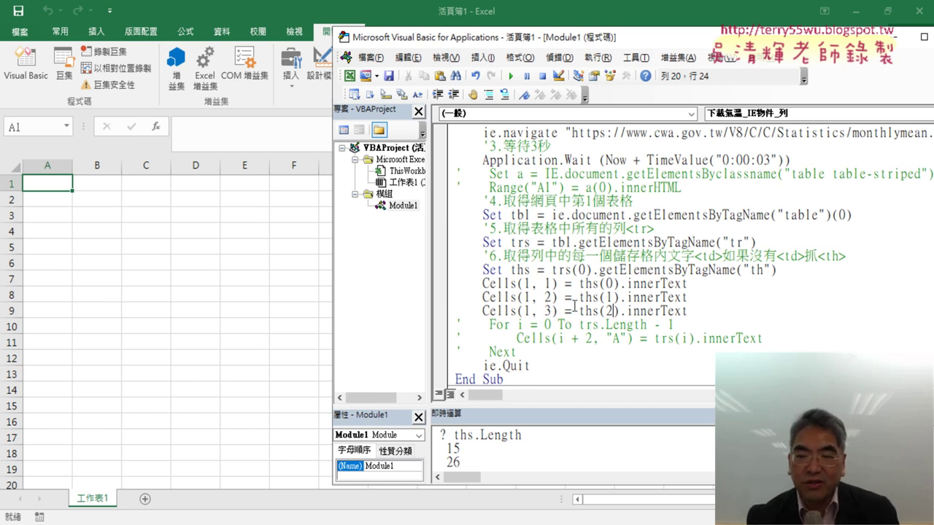
double_click(548, 284)
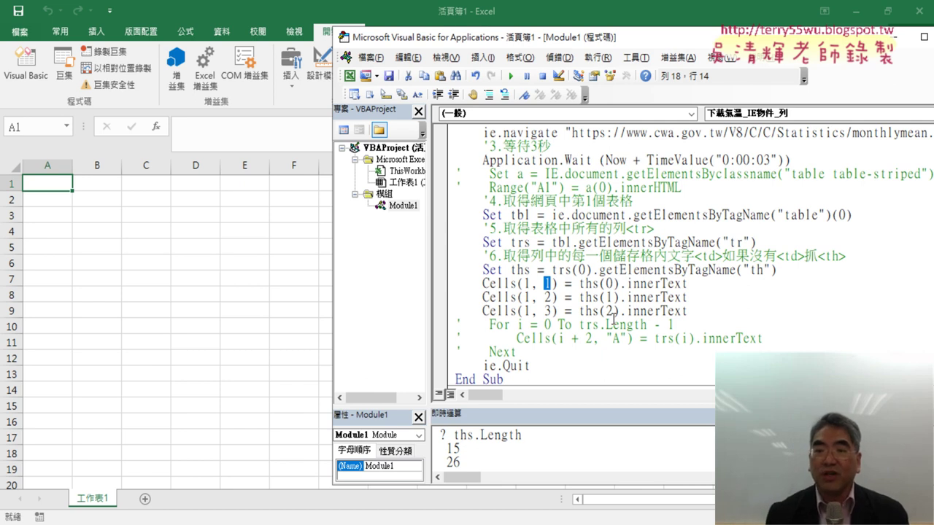
Step: Breakpoint Cells(1, 1), run and step through, writing 一月 to B1 and 二月 to C1
left_click(440, 284)
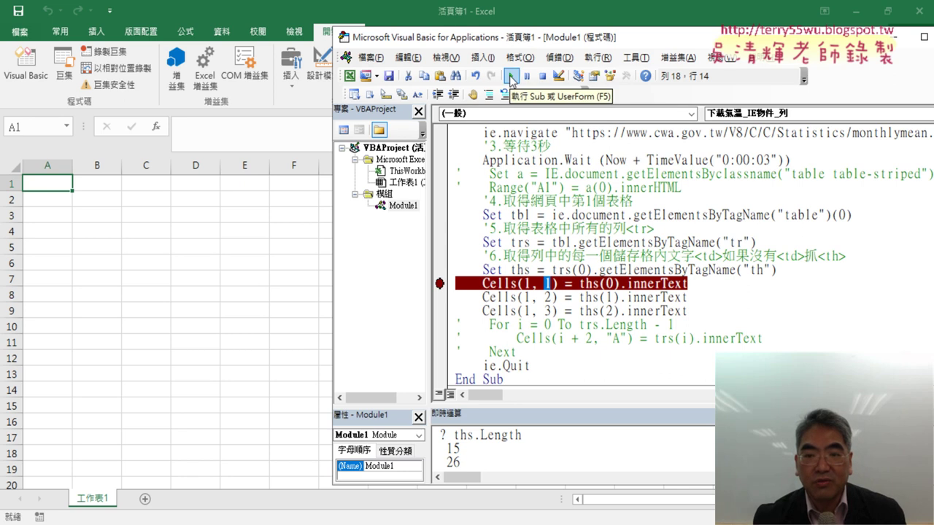
left_click(509, 76)
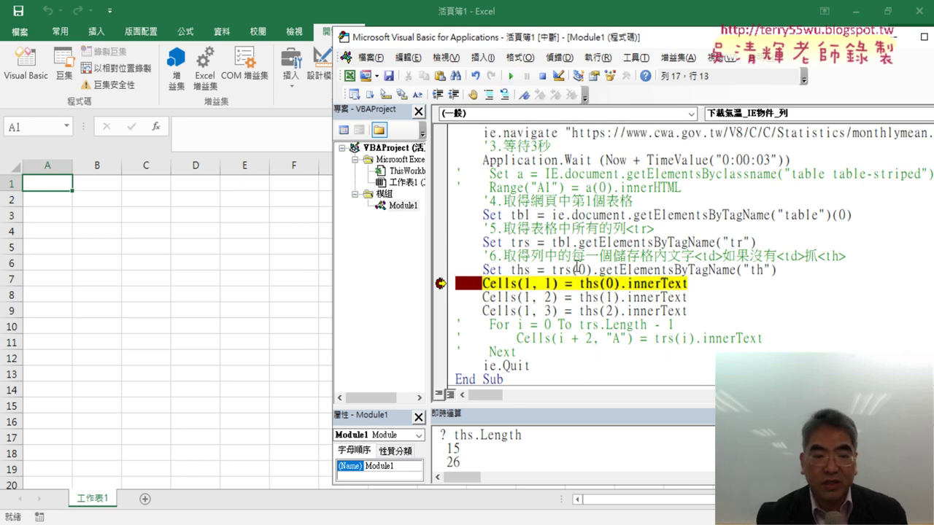
key("F8")
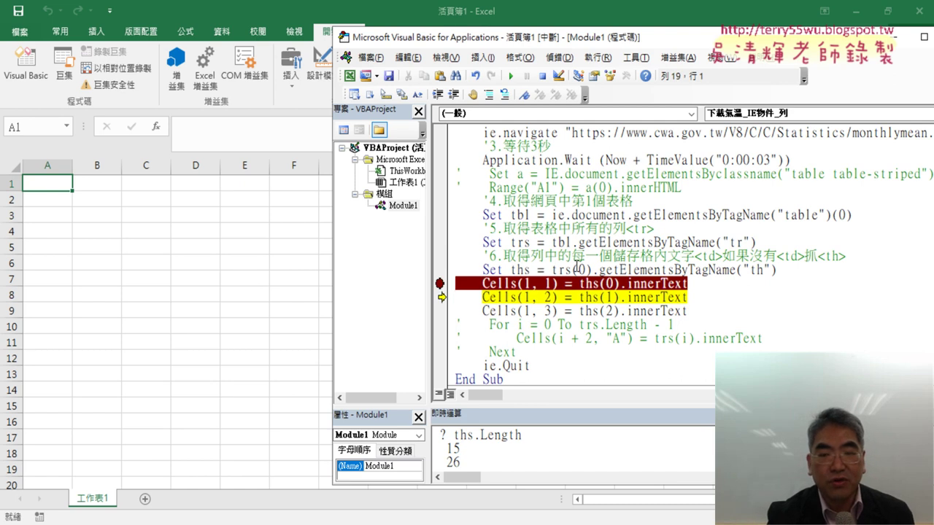
key("F8")
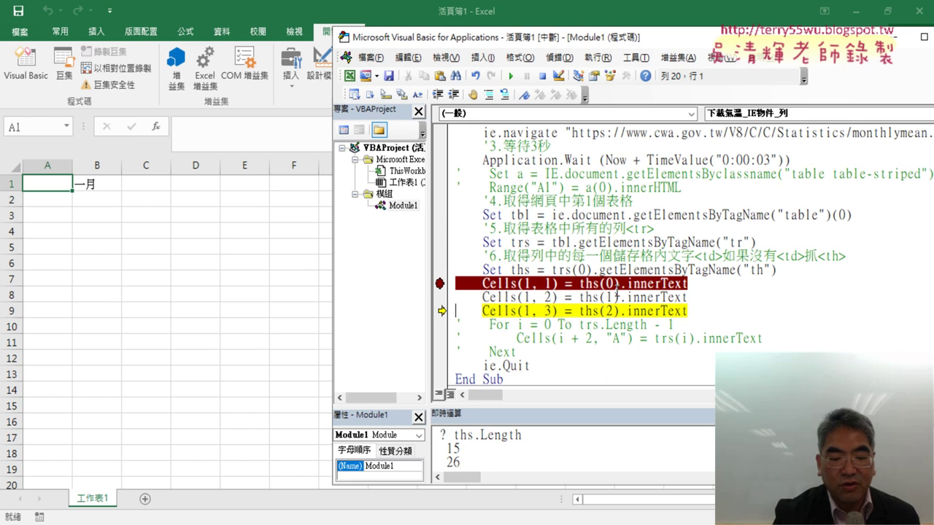
key("F8")
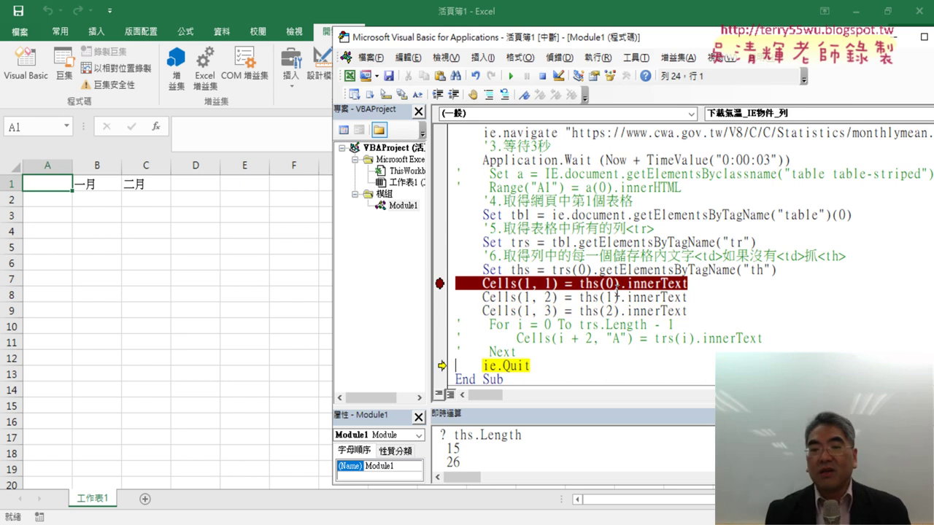
key("F8")
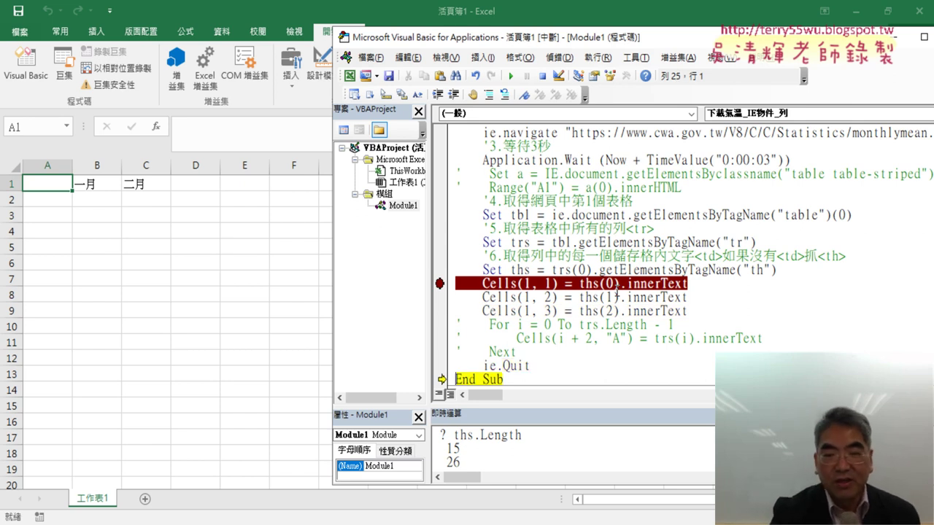
key("F8")
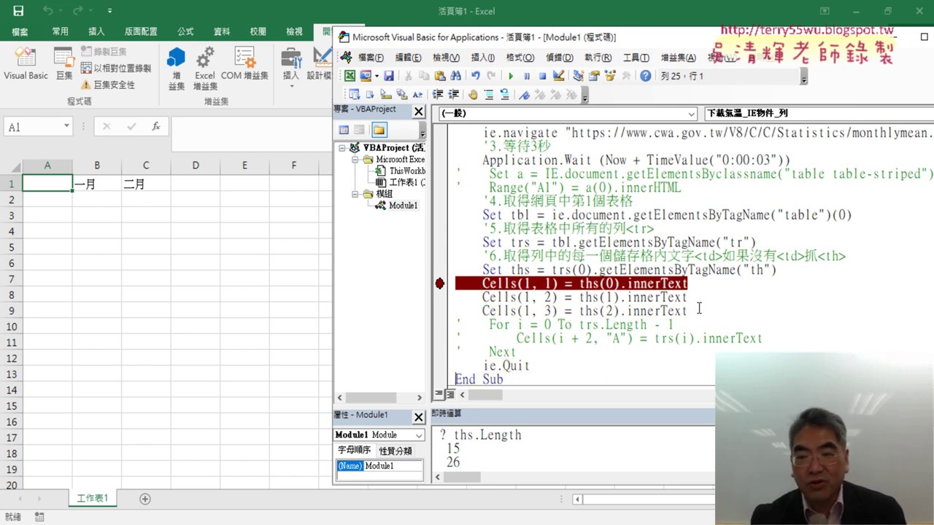
left_click(699, 306)
key("Return")
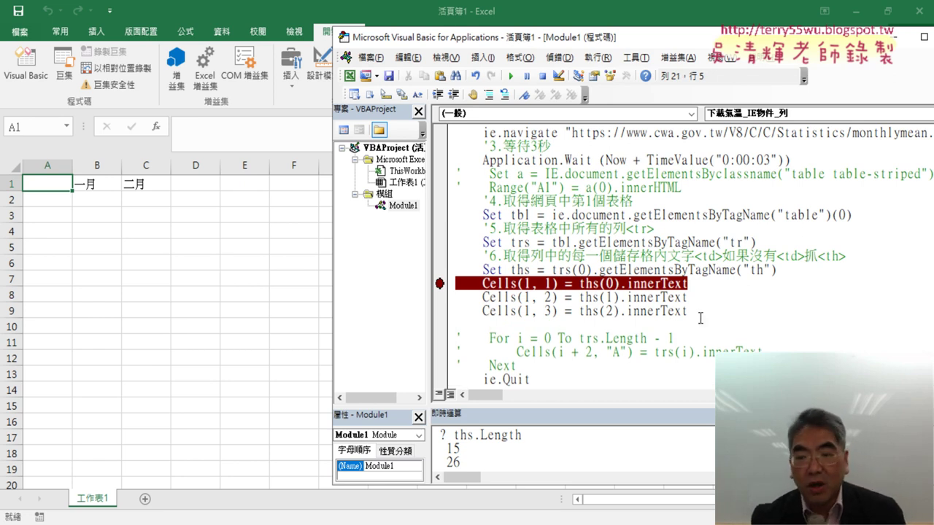
Step: Comment out the three Cells(1, n) header lines and indent the blank line below
left_click_drag(699, 307, 430, 279)
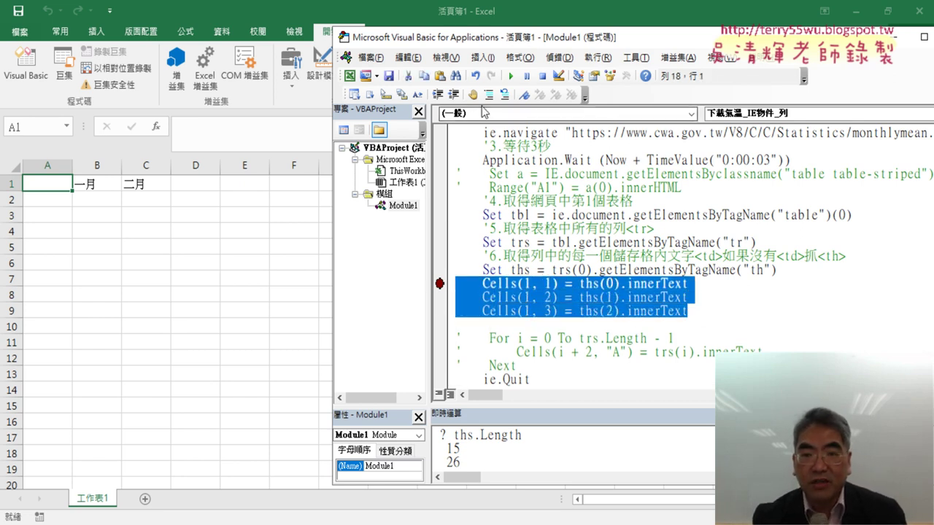
left_click(488, 95)
left_click(563, 326)
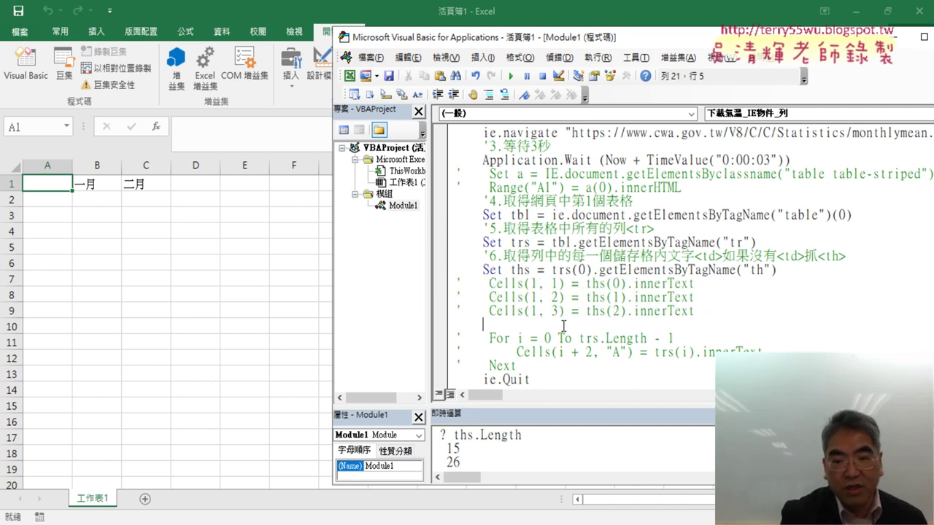
key("Tab")
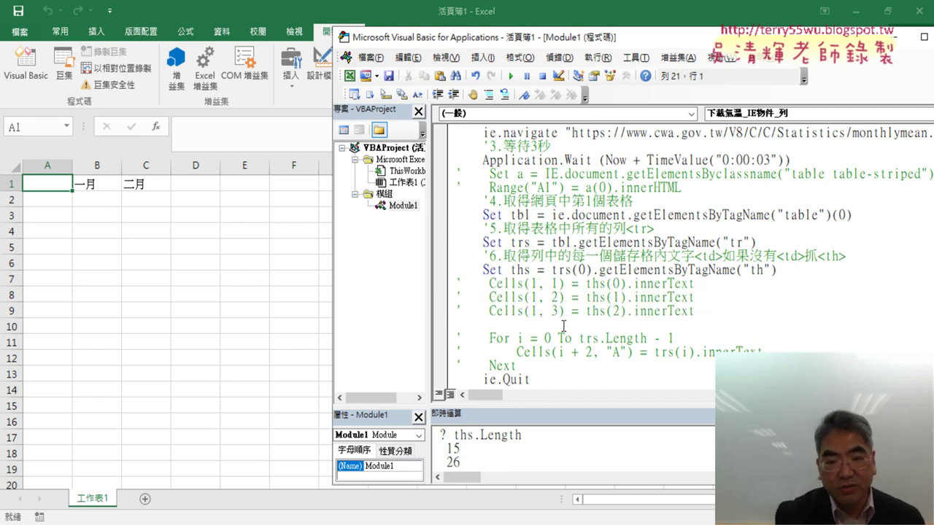
Step: Begin a for j=0 to loop, selecting trs.Length - 1 to reuse as its bound
type("f")
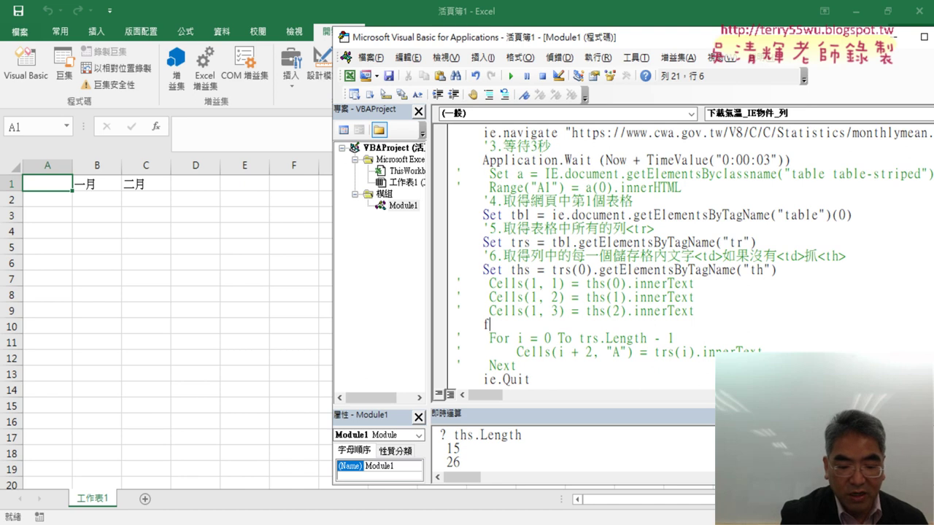
type("or ")
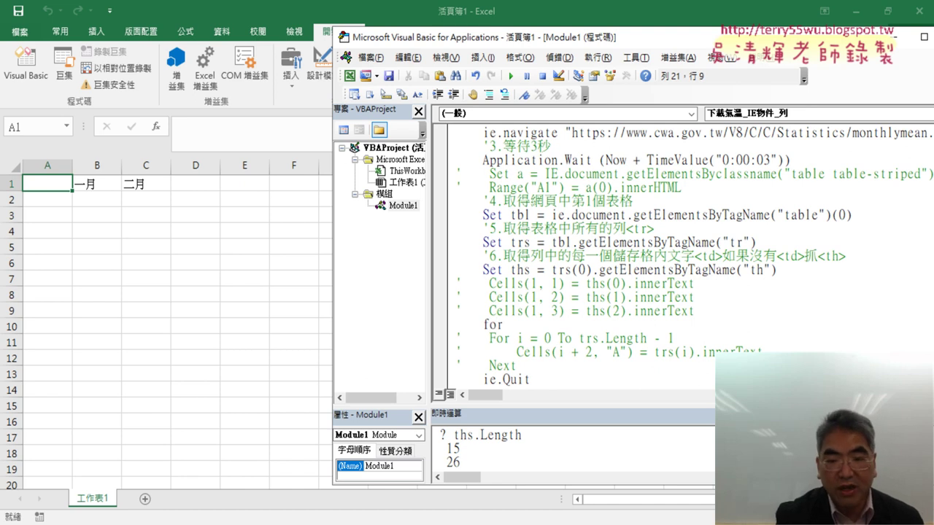
type("j=0")
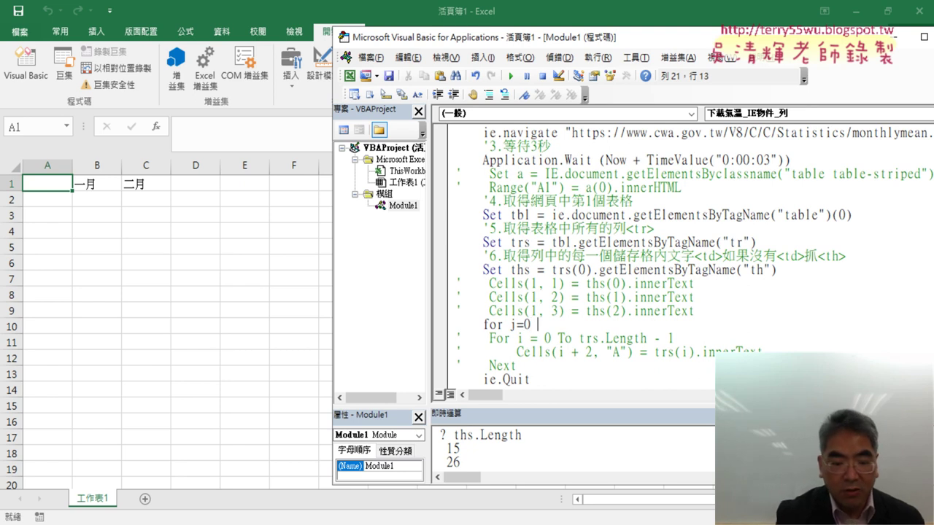
type("to ")
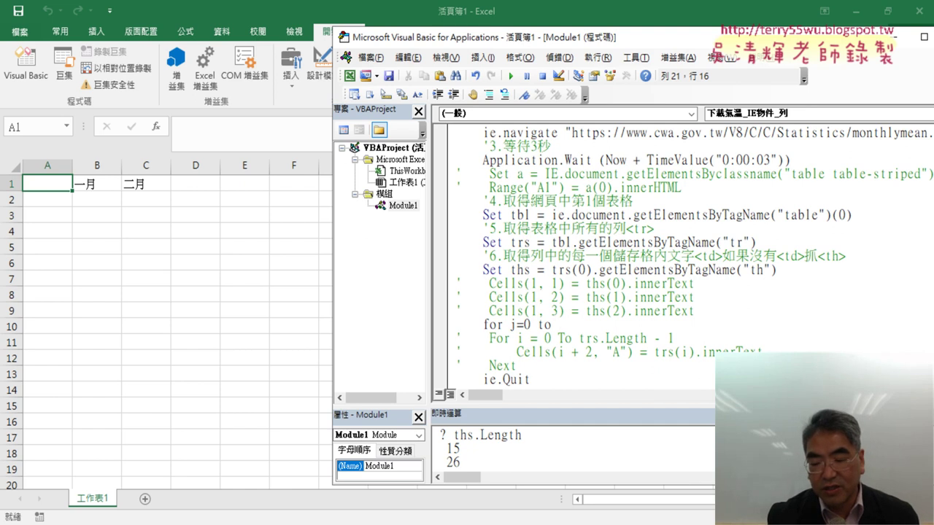
type("14")
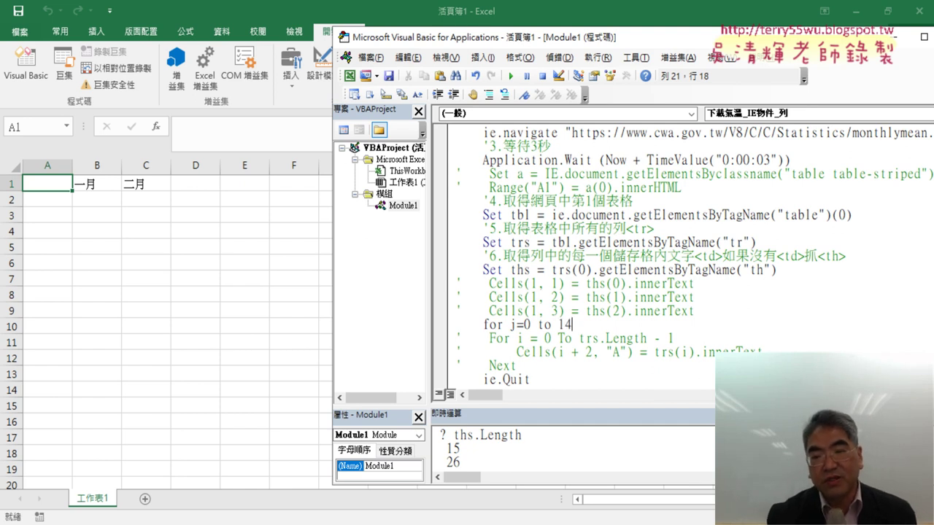
key("BackSpace")
key("BackSpace")
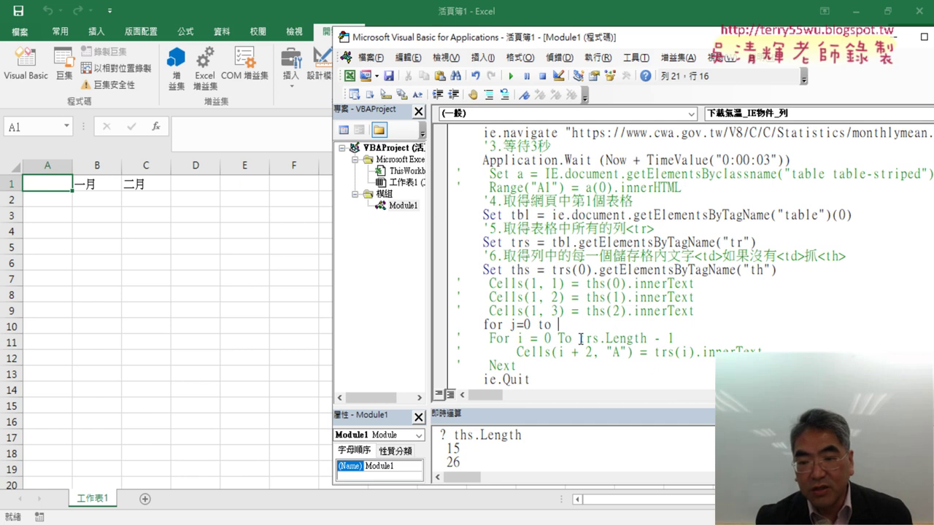
left_click(679, 339)
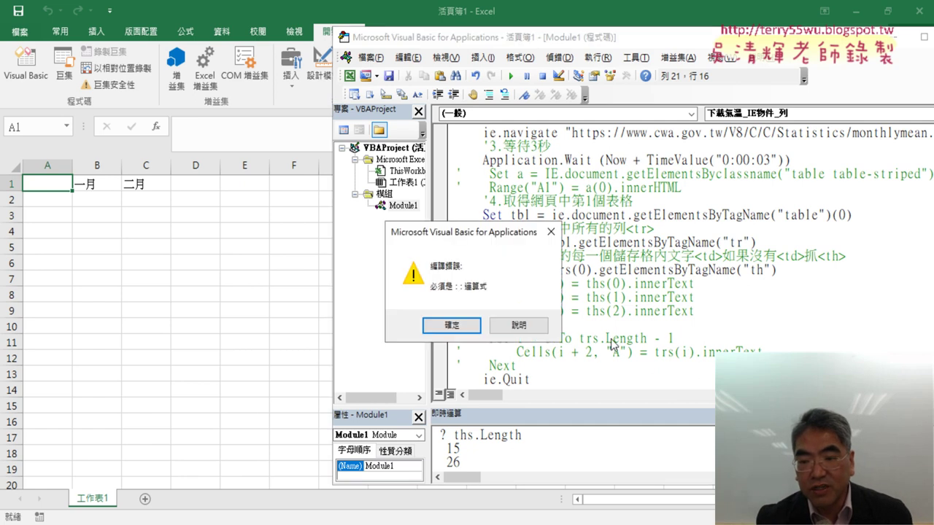
left_click(507, 326)
mouse_move(676, 339)
left_mouse_down()
mouse_move(580, 338)
mouse_move(559, 326)
mouse_move(574, 325)
left_mouse_up()
Step: Finish the header 'For j = 0 To ths.Length - 1' and close the loop with Next
type("hs.Length - 1")
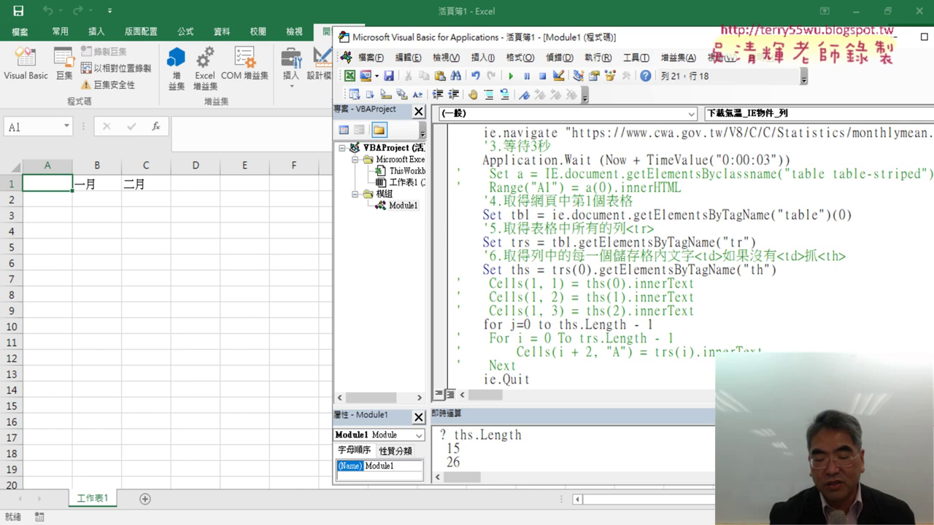
key("shift+Right")
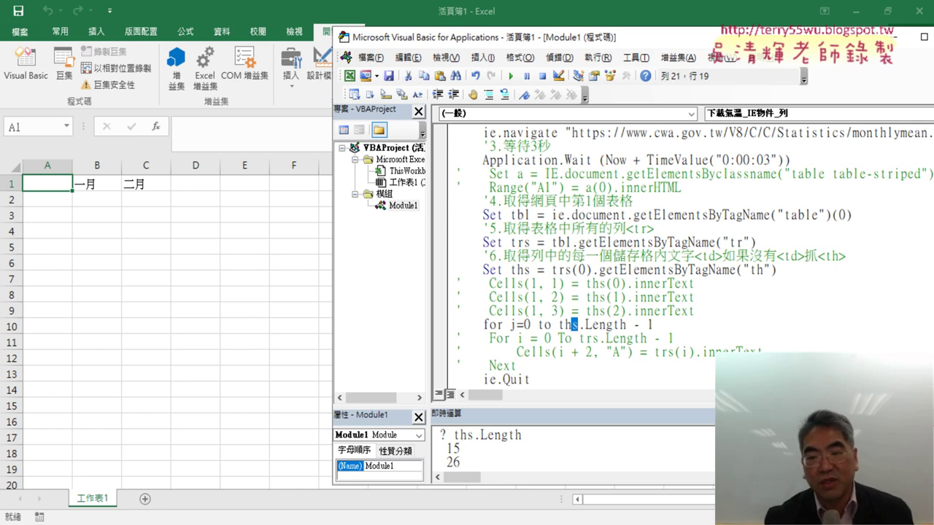
key("Right")
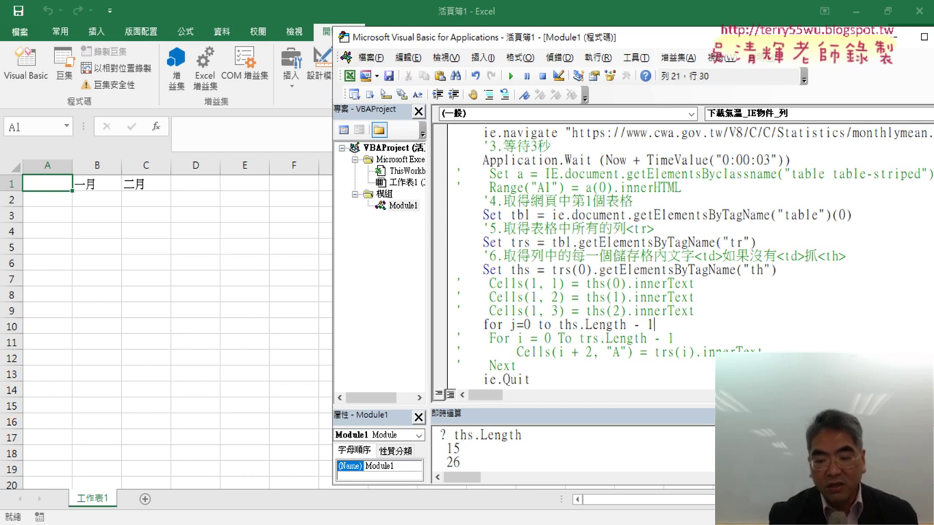
key("Return")
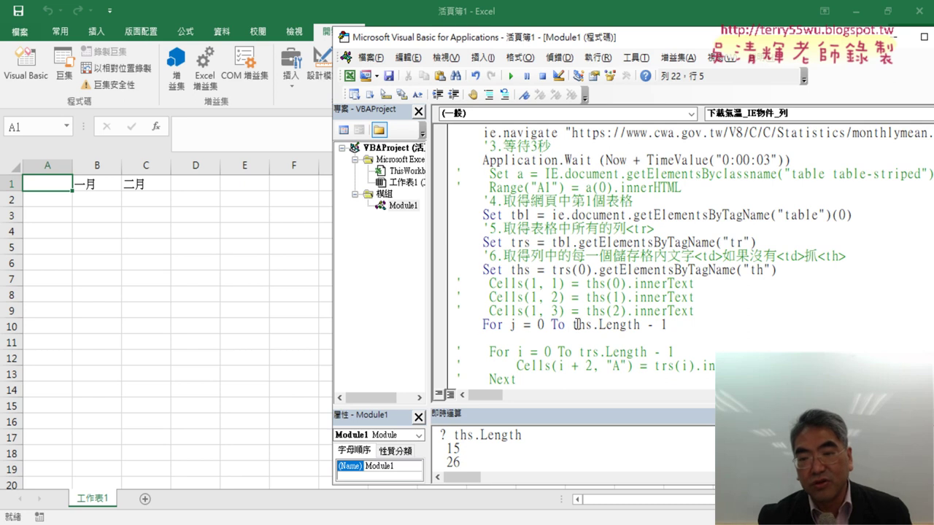
left_click_drag(571, 325, 641, 325)
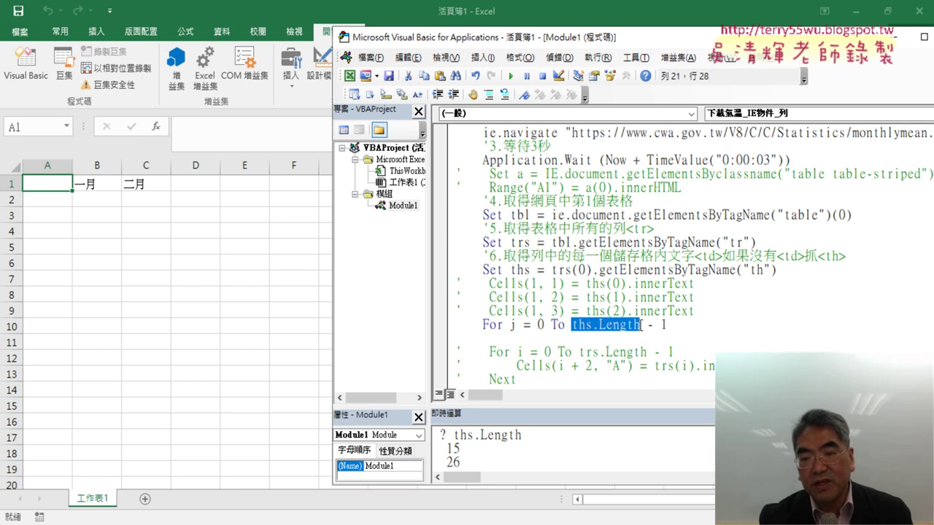
left_click(502, 339)
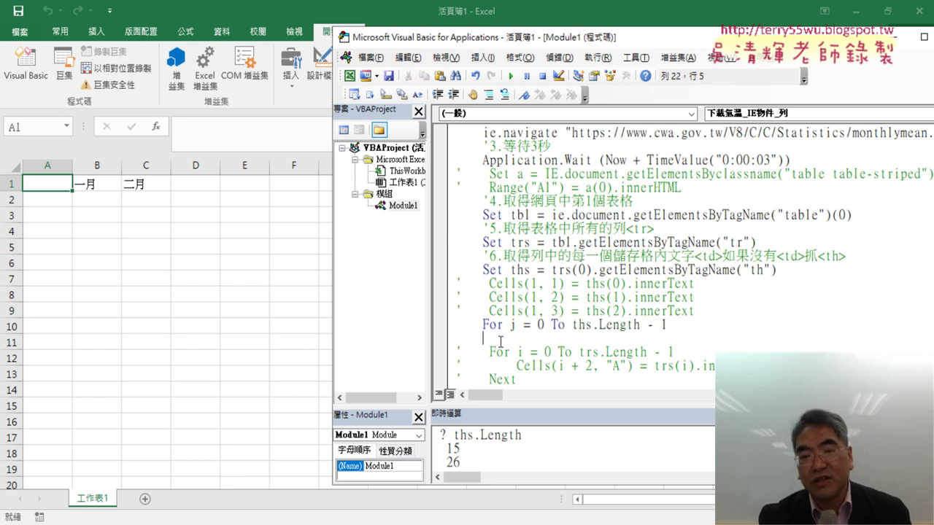
key("Return")
type("n")
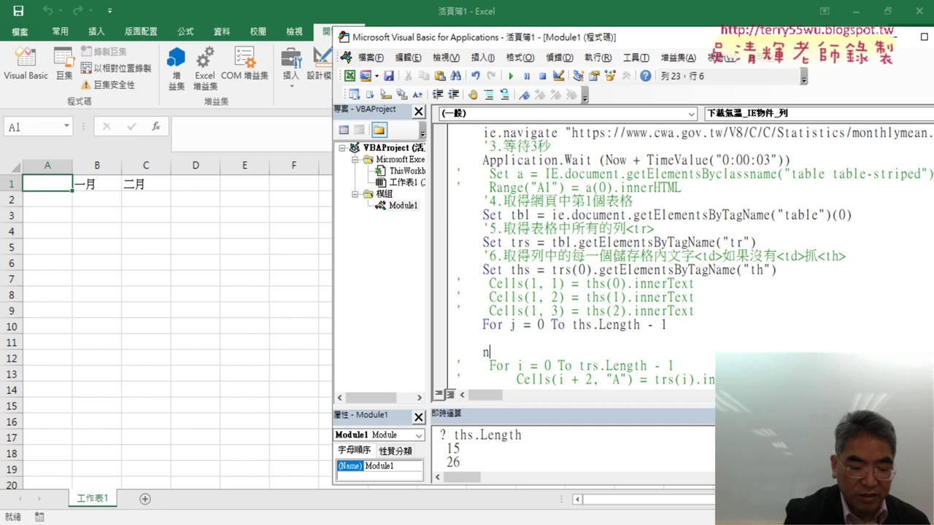
type("ext")
key("Up")
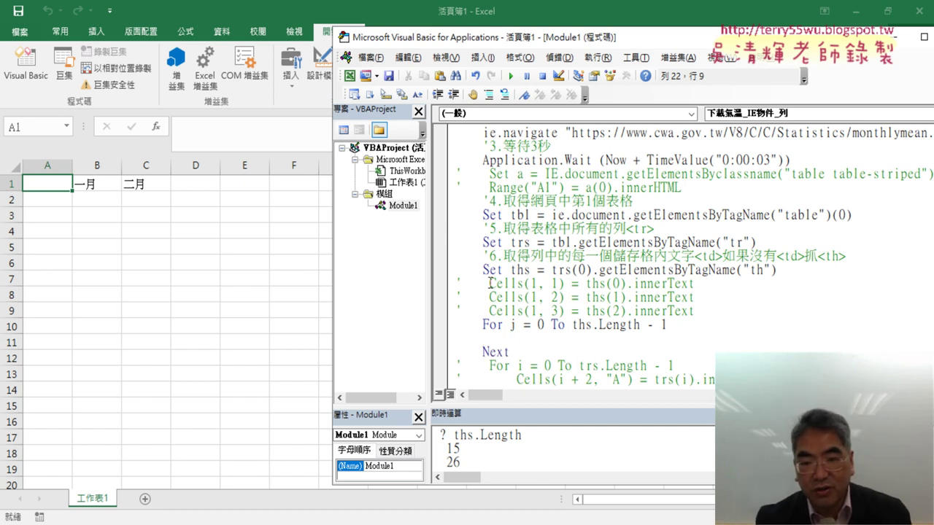
Step: Copy the Cells assignment into the loop body as 'Cells(1, j + 1) = ths(j).innerText'
left_click_drag(489, 284, 692, 286)
left_click_drag(632, 287, 623, 335)
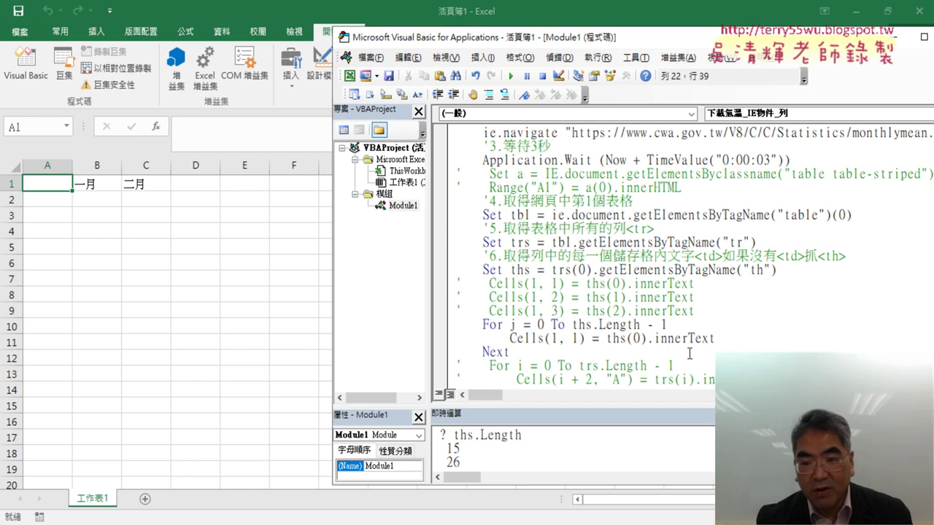
double_click(637, 338)
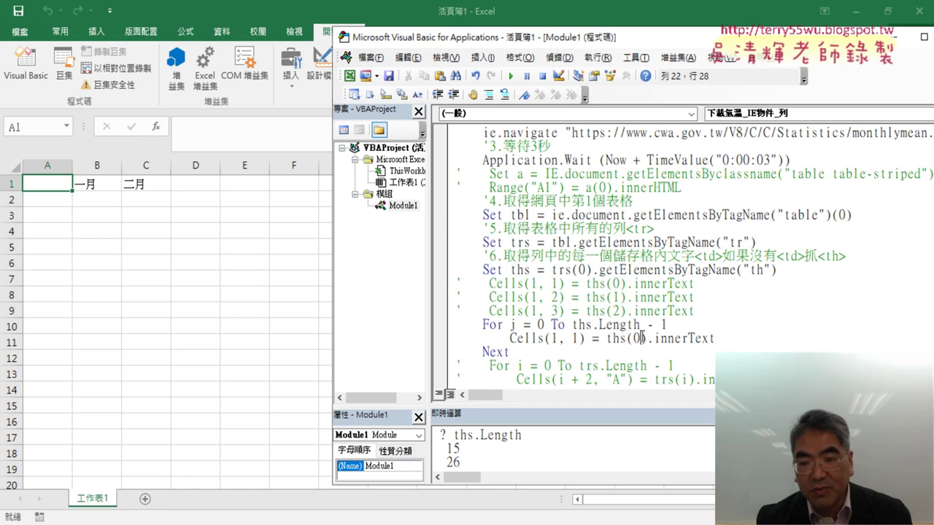
type("j")
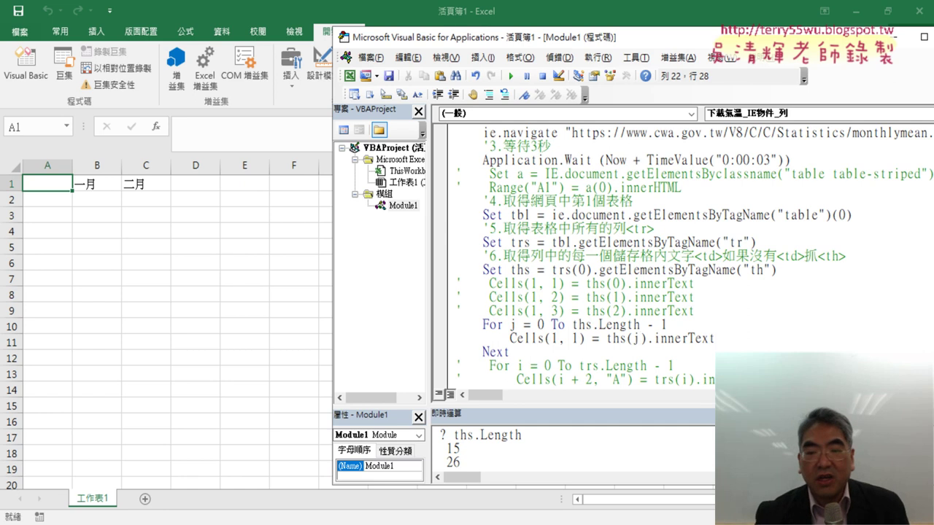
double_click(575, 338)
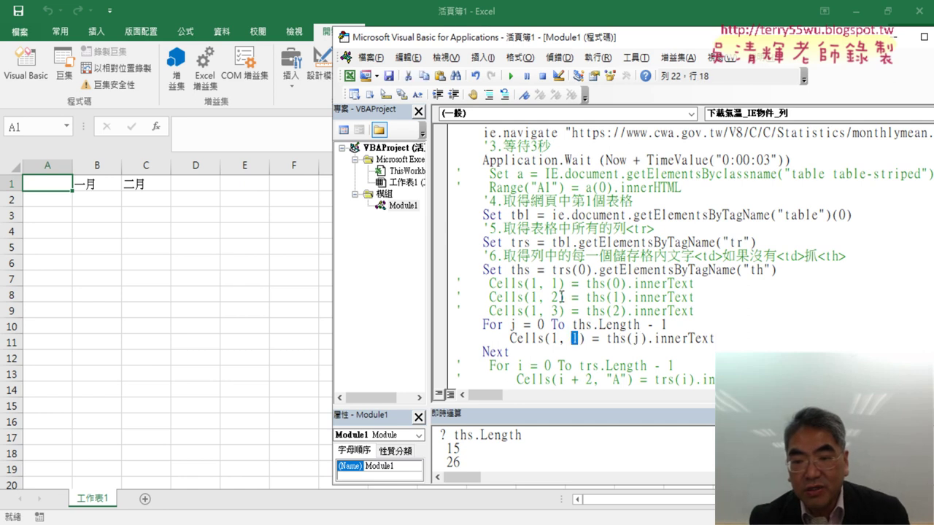
type("j")
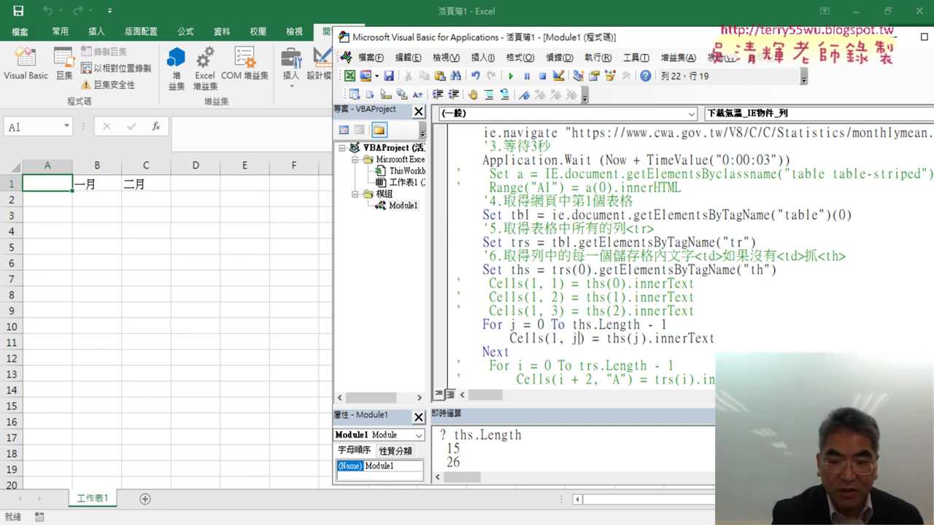
type("+1")
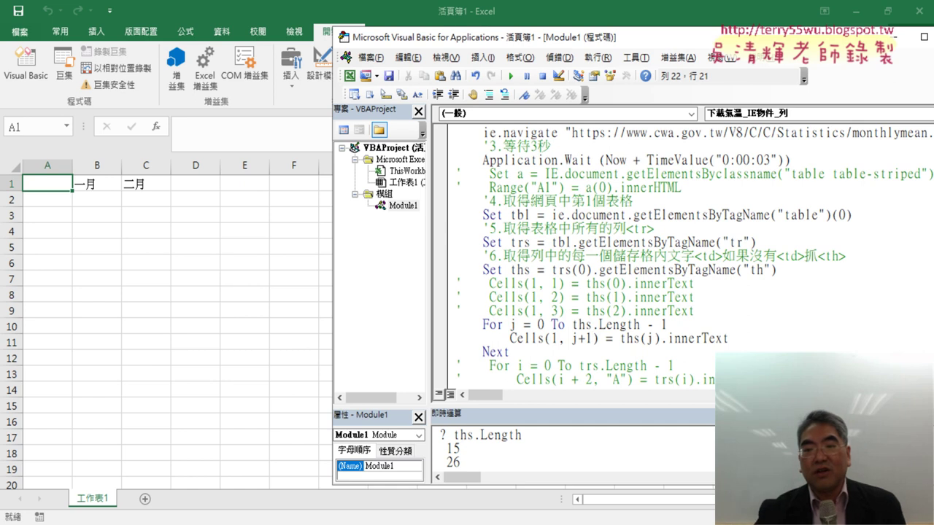
left_click_drag(694, 311, 415, 283)
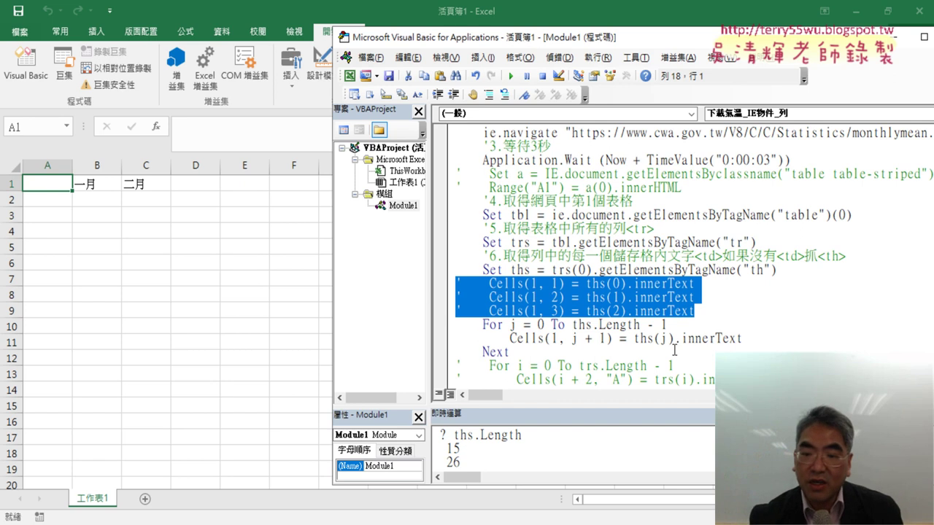
Step: Set a breakpoint on the For j line and run the macro to it with the worksheet visible
left_click(605, 297)
left_click(599, 338)
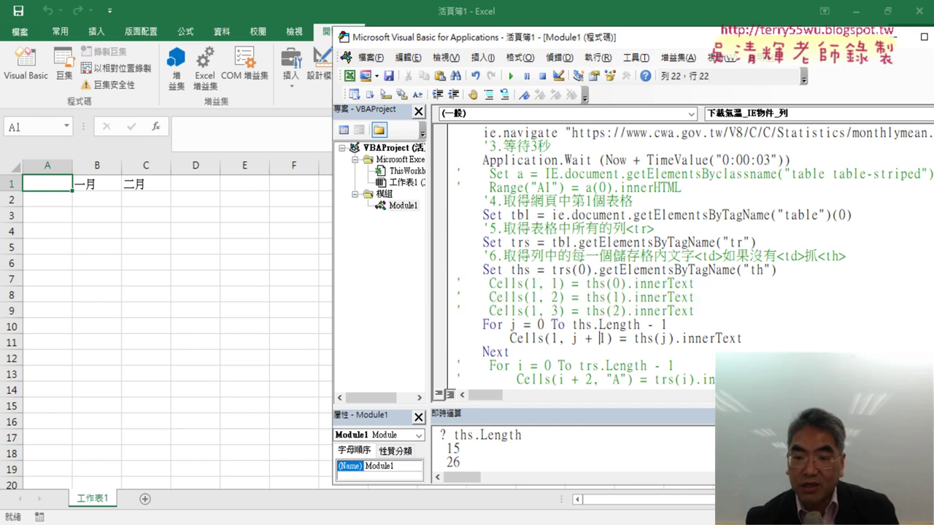
left_click(443, 325)
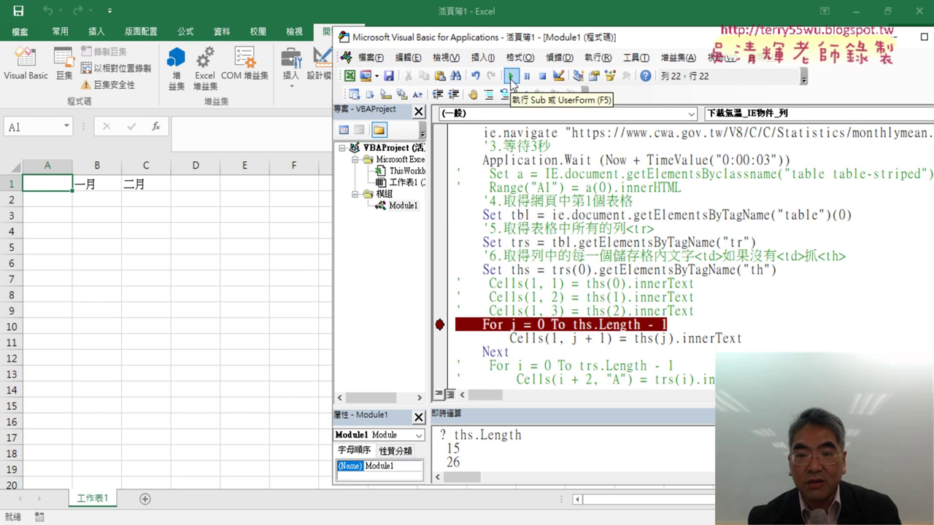
left_click(511, 75)
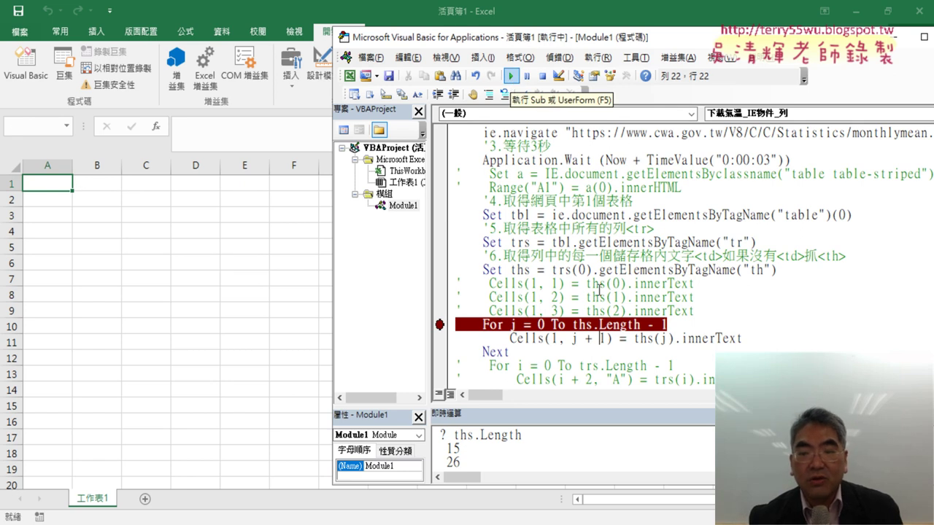
left_click_drag(594, 44, 328, 230)
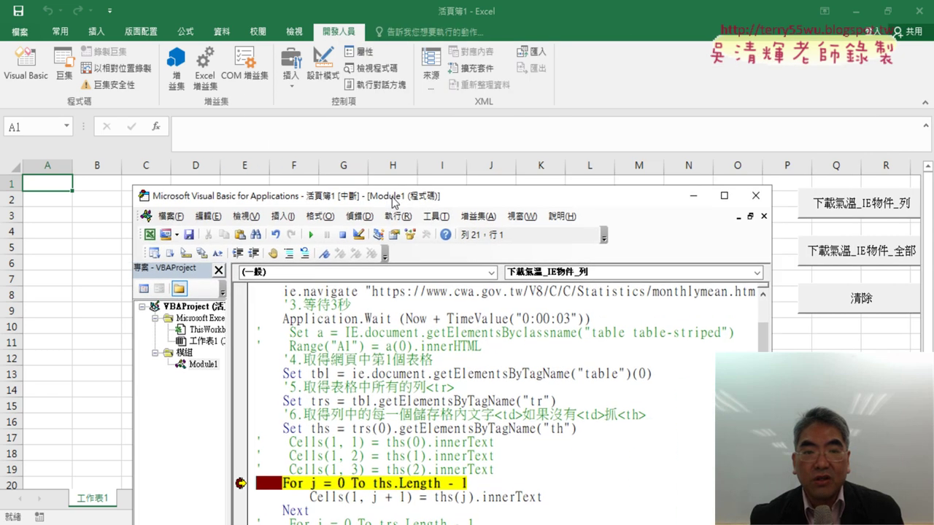
scroll(354, 394, "down", 2)
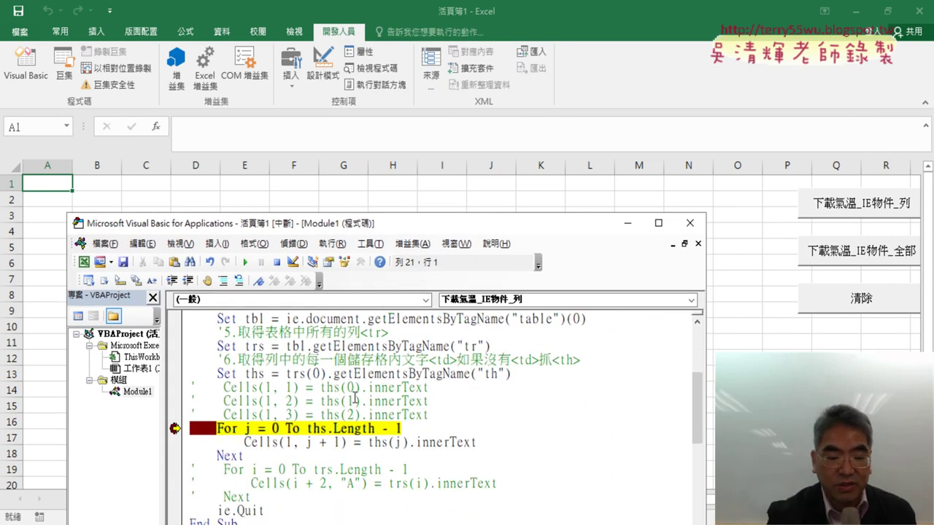
Step: Step through the loop with F8, filling row 1 with 一月 through 平均, then past ie.Quit
key("F8")
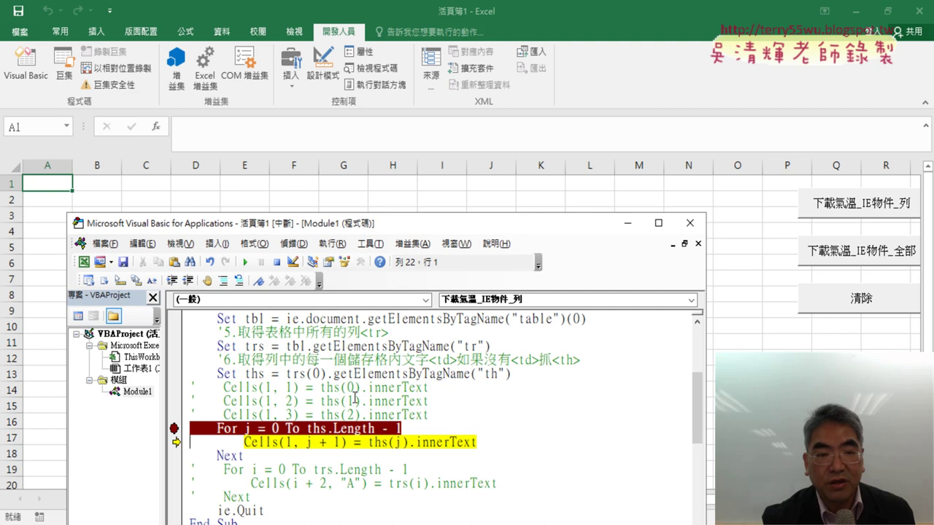
key("F8")
key("F8")
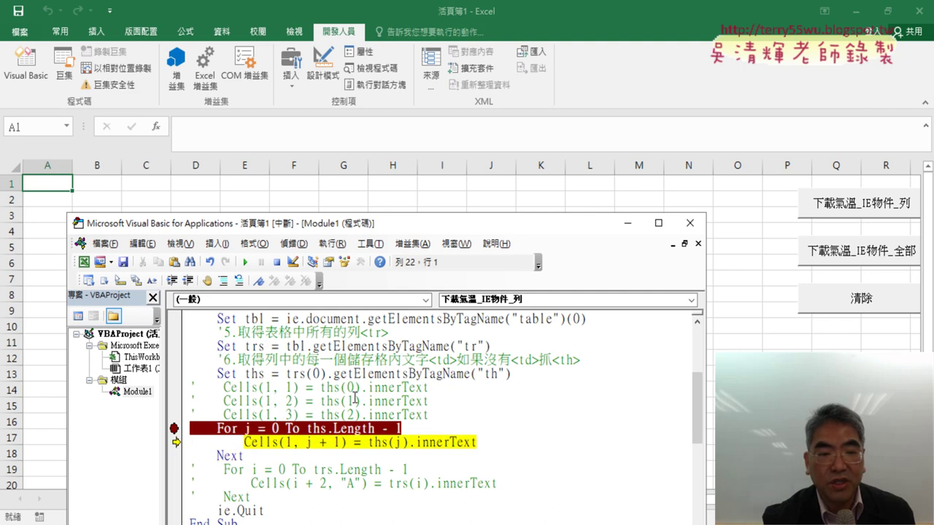
key("F8")
key("F8")
key("F8")
key("F8")
key("F8")
key("F8")
key("F8")
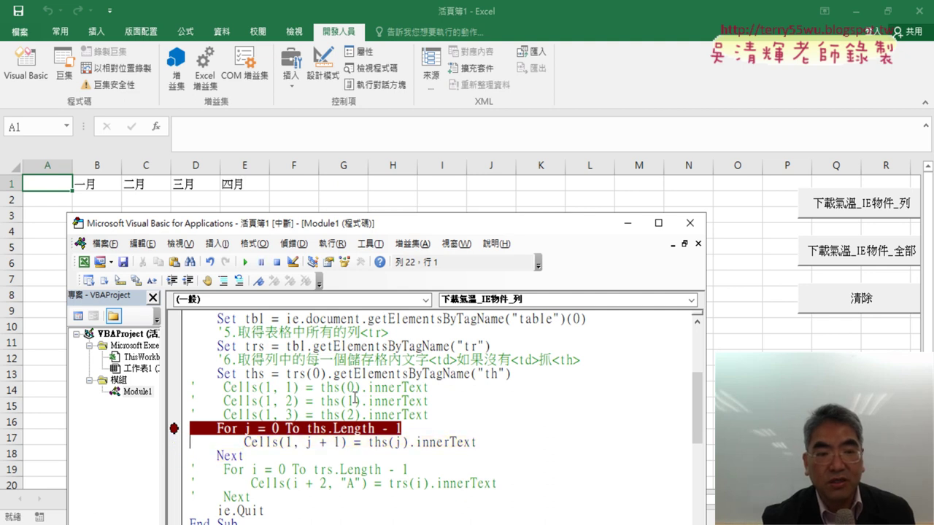
key("F8")
key("F8")
key("F8")
key("F8")
key("F8")
key("F8")
key("F8")
key("F8")
key("F8")
key("F8")
key("F8")
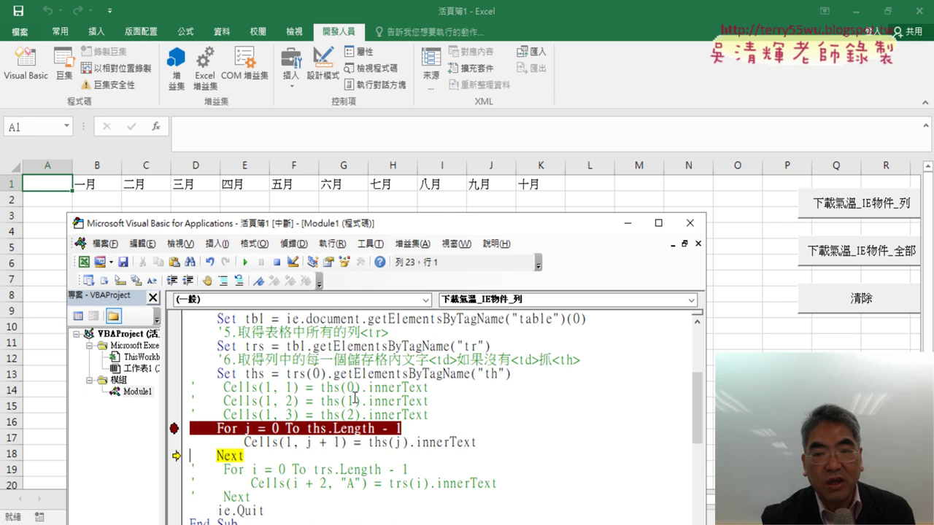
key("F8")
key("F8")
key("F8")
key("F8")
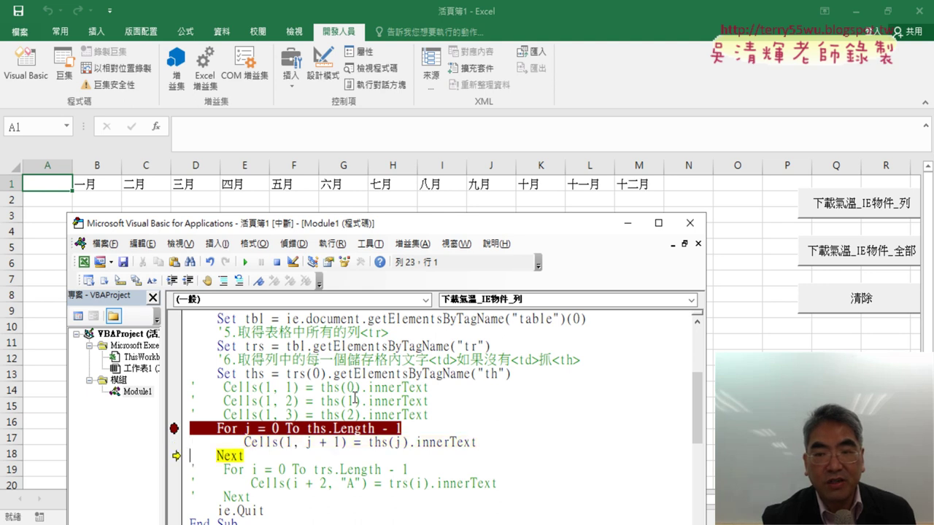
key("F8")
key("F8")
key("F8")
key("F8")
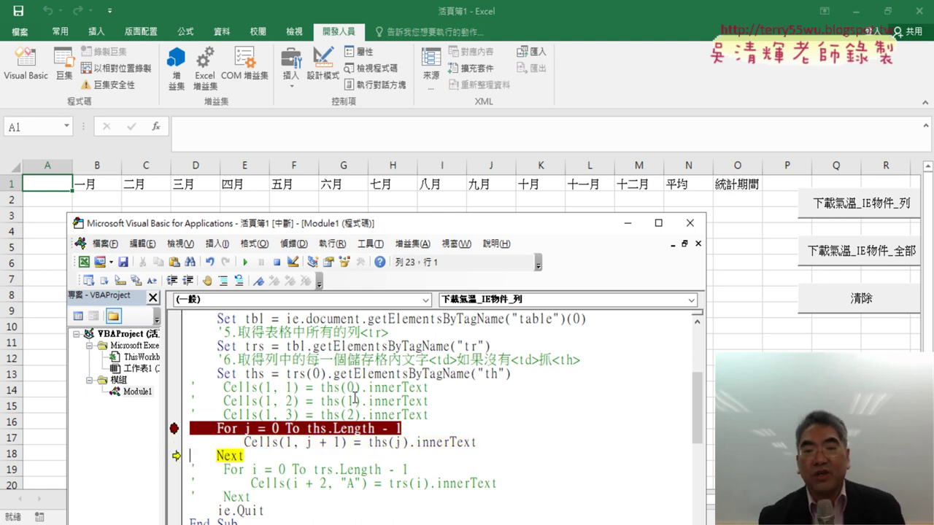
key("F8")
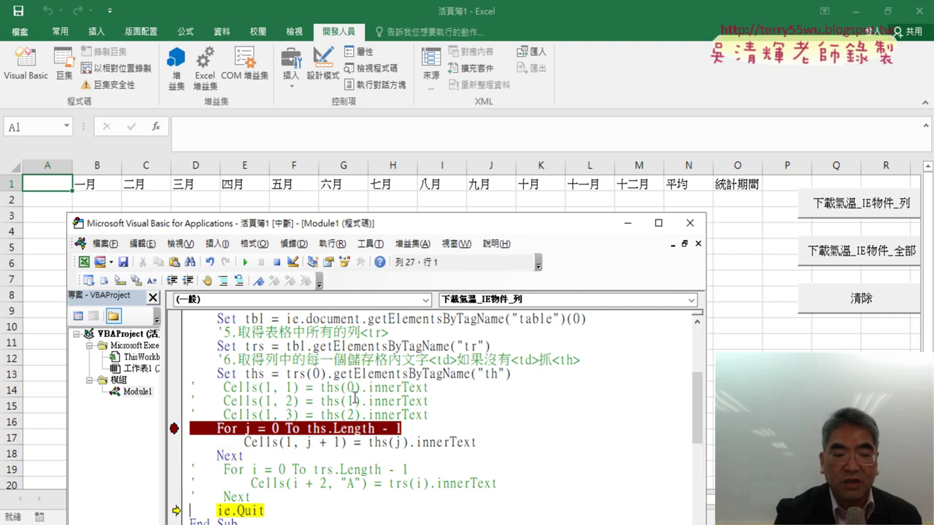
key("F8")
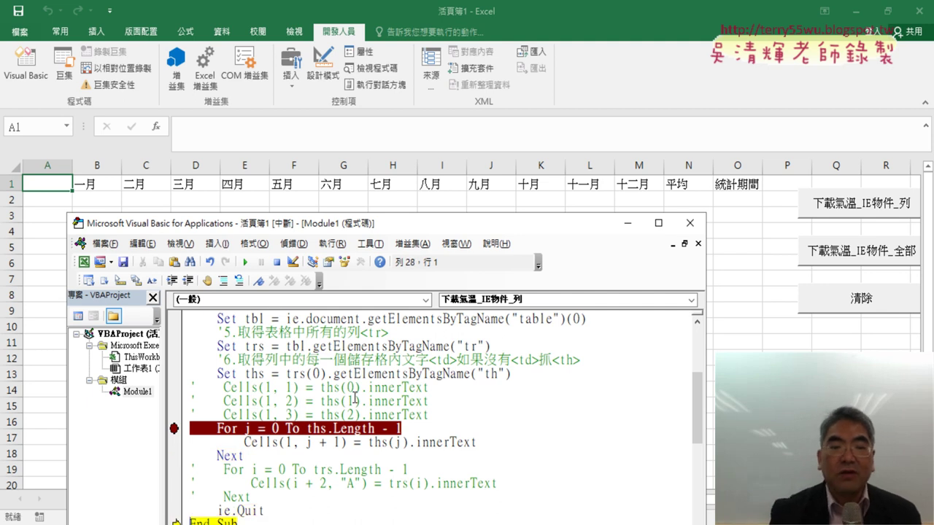
key("F8")
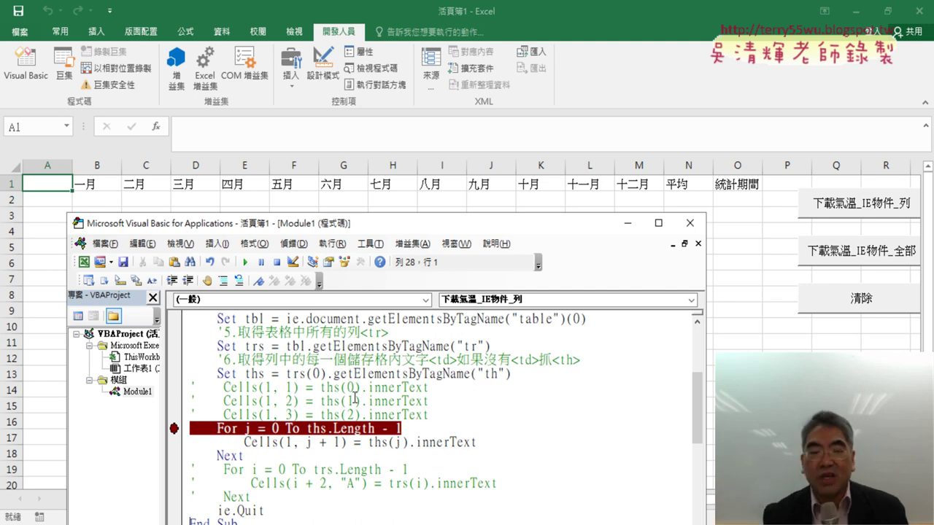
Step: Review the Set ths line and trs(0) header row, then remove the extra blank line
left_click(276, 455)
key("Return")
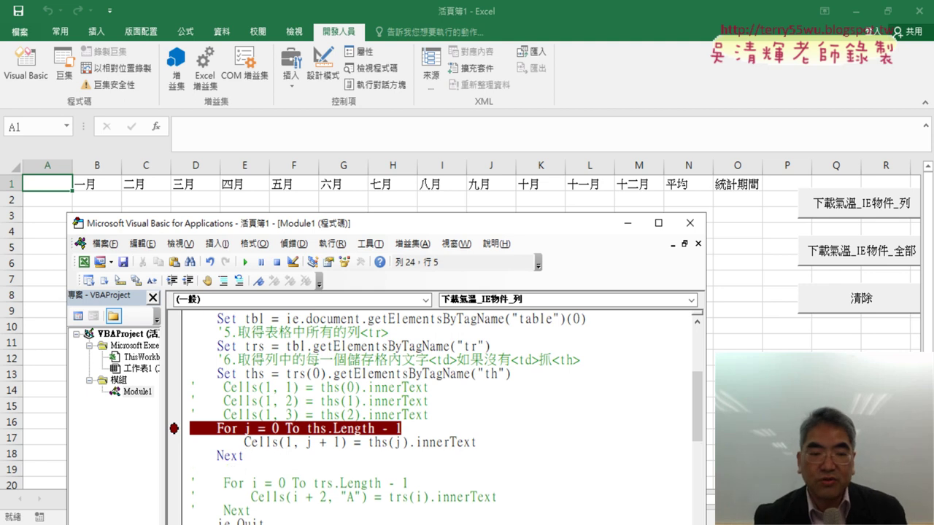
left_click_drag(217, 374, 511, 374)
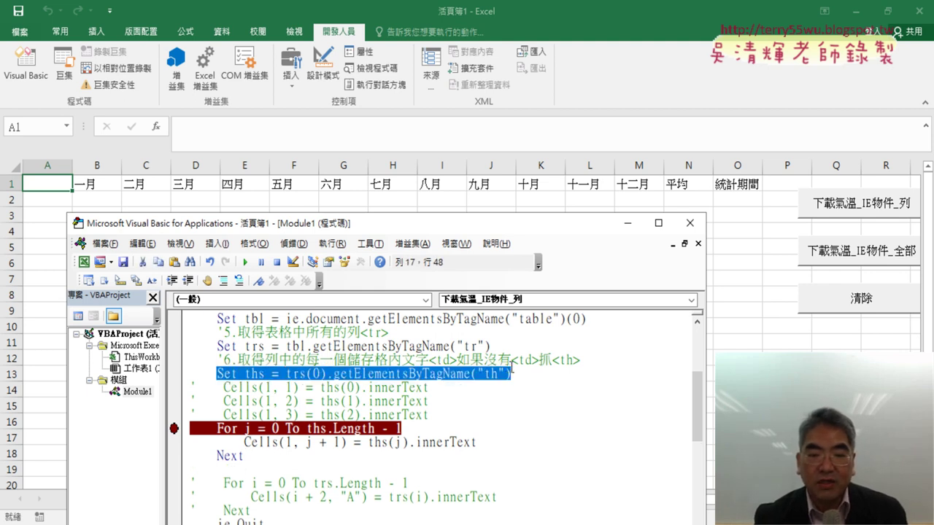
left_click(333, 373)
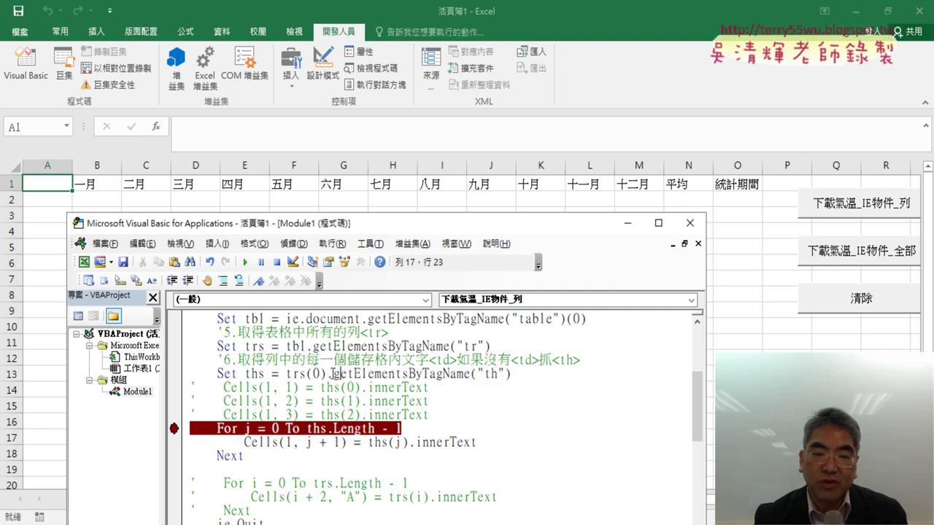
left_click_drag(332, 373, 285, 377)
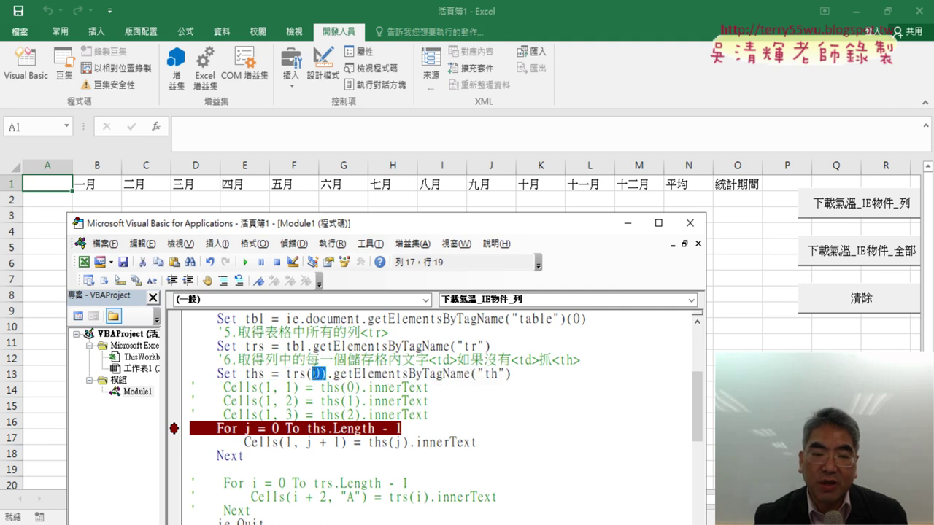
left_click(262, 470)
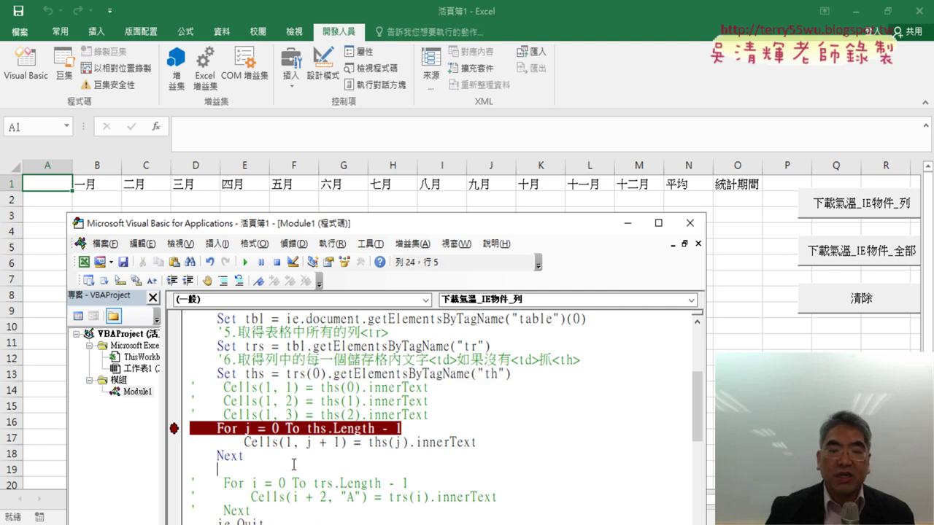
scroll(284, 445, "down", 2)
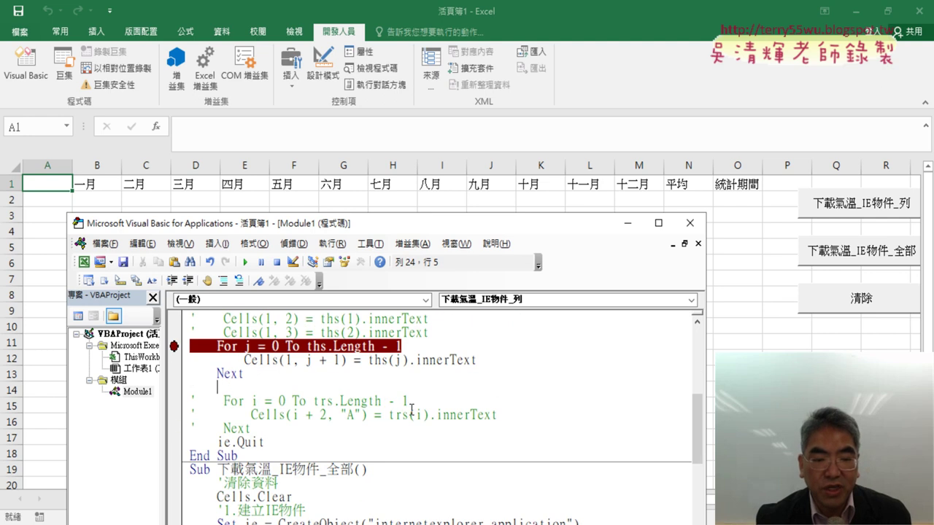
left_click(258, 373)
key("Delete")
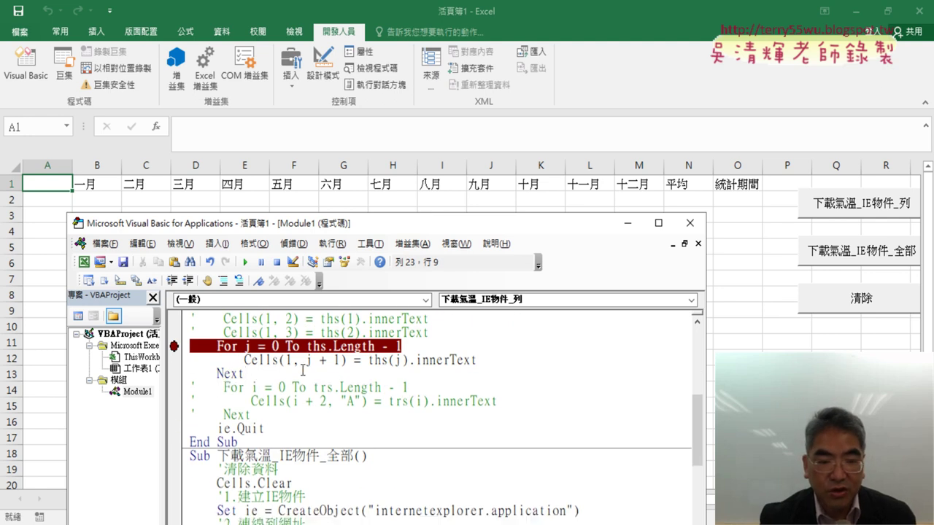
Step: Uncomment the For i row loop and change its start to 'For i = 1'
left_click_drag(276, 414, 189, 387)
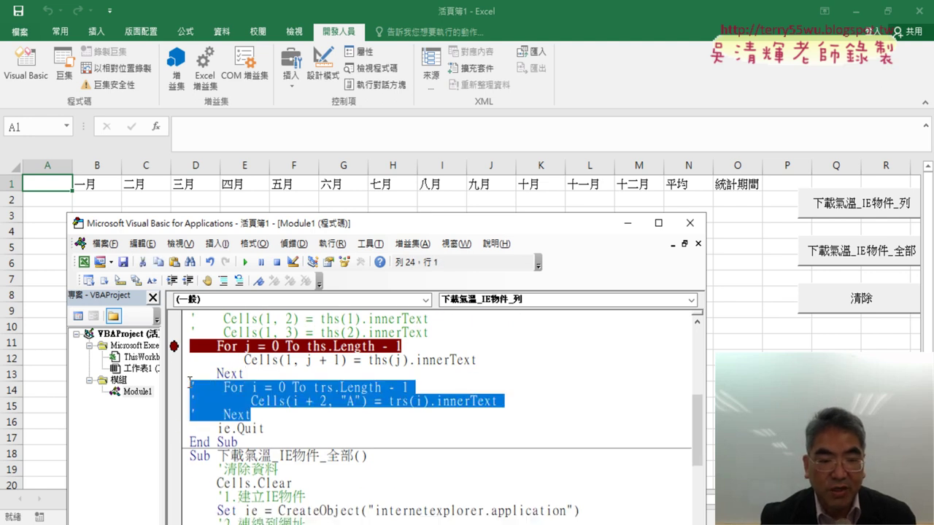
left_click(241, 281)
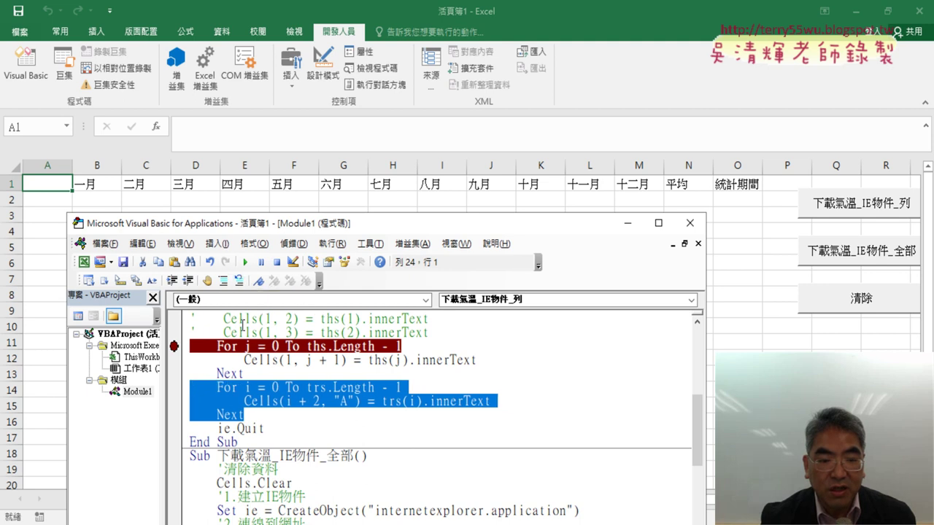
left_click(272, 385)
left_click_drag(272, 385, 280, 385)
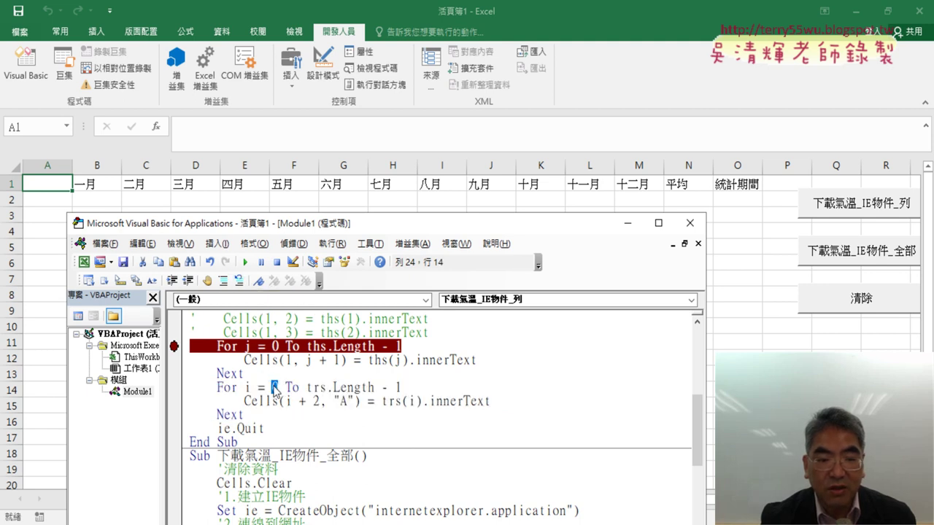
type("1")
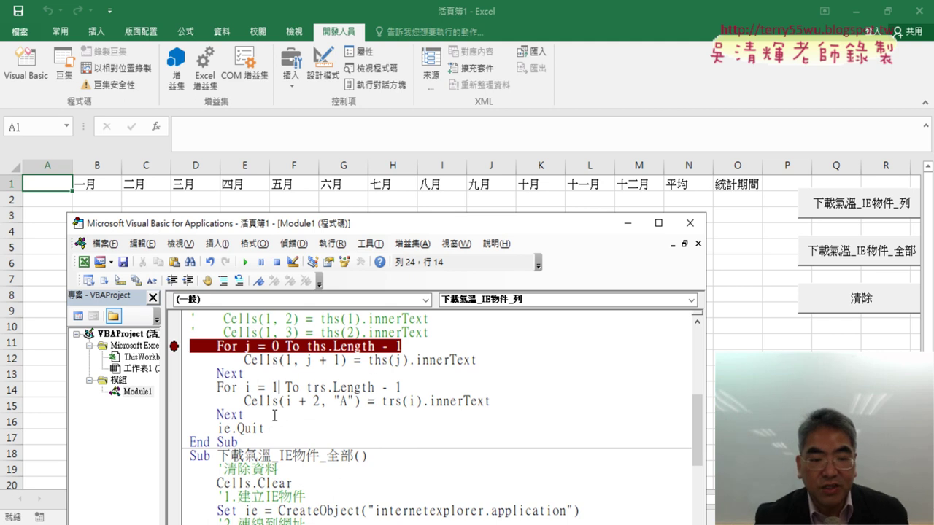
left_click_drag(246, 415, 189, 387)
left_click(376, 412)
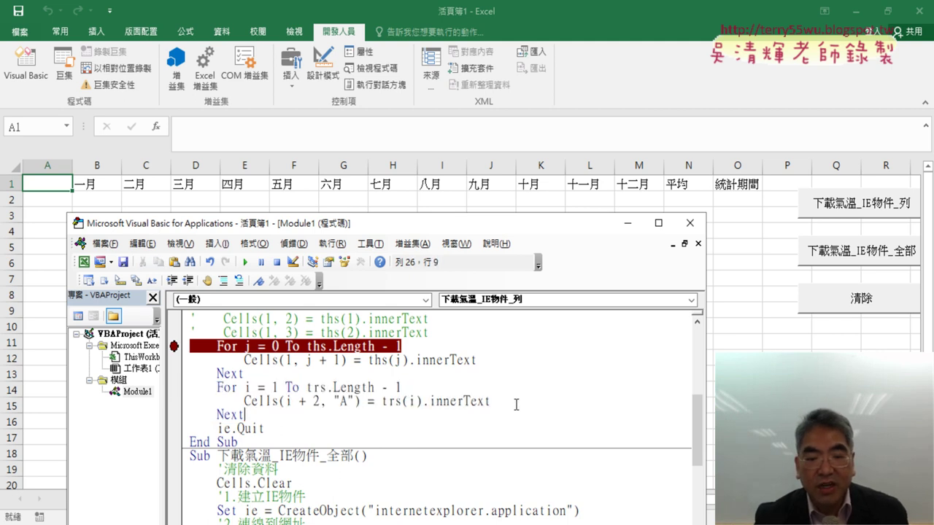
left_click_drag(516, 404, 245, 403)
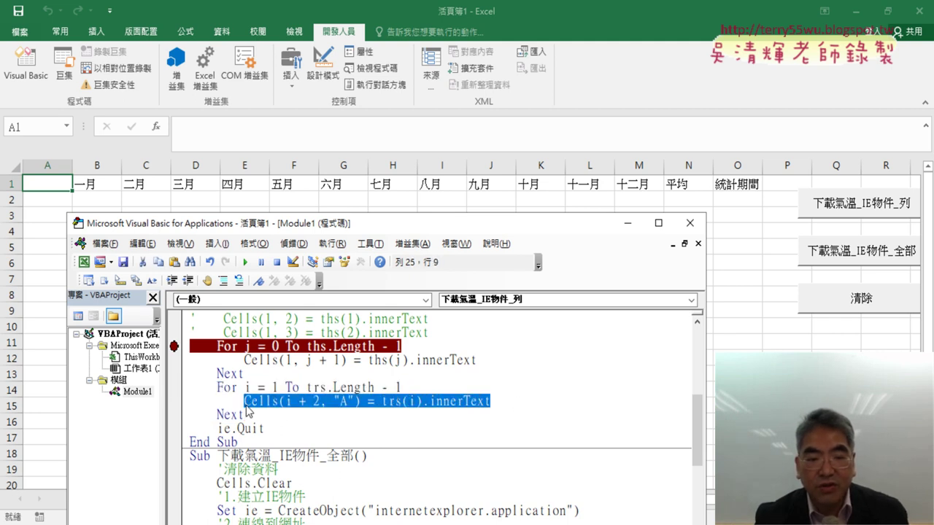